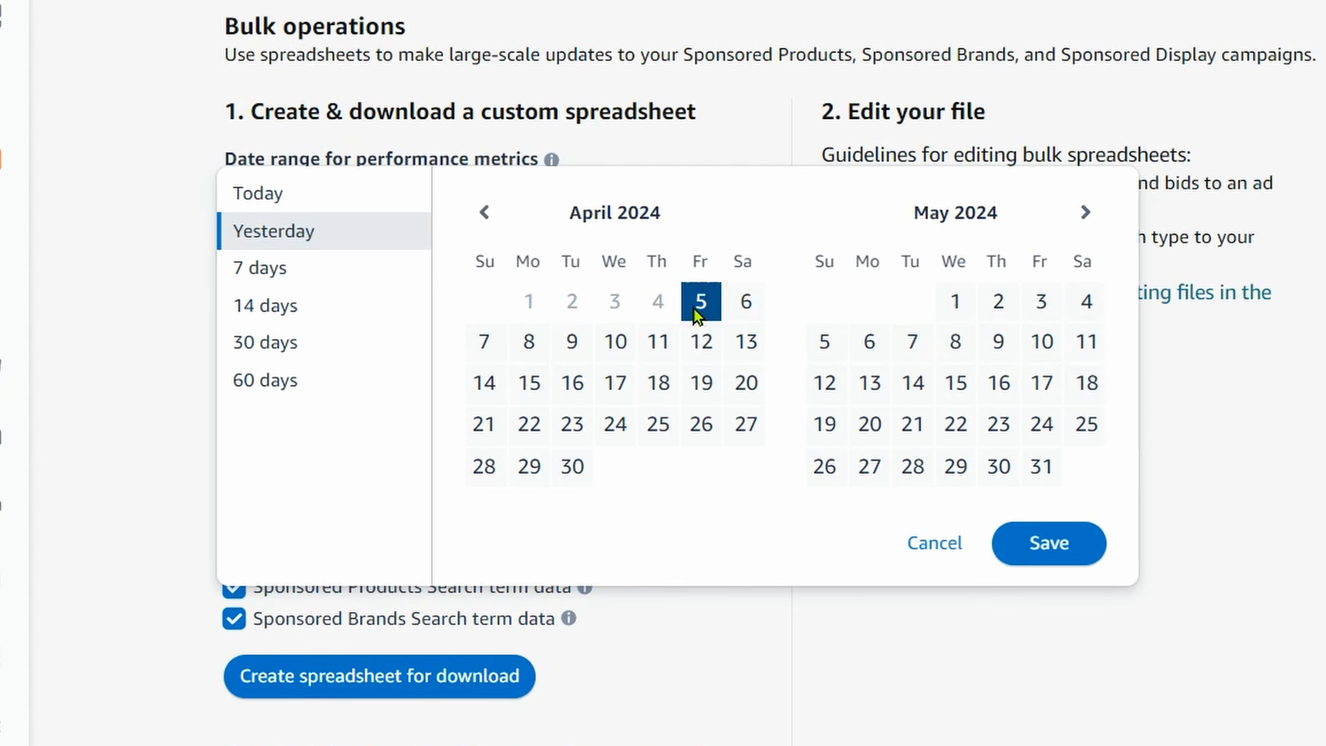
Set the performance metrics date range to Apr 5, 2024 through Jun 1, 2024 and save it.
left_click(1085, 211)
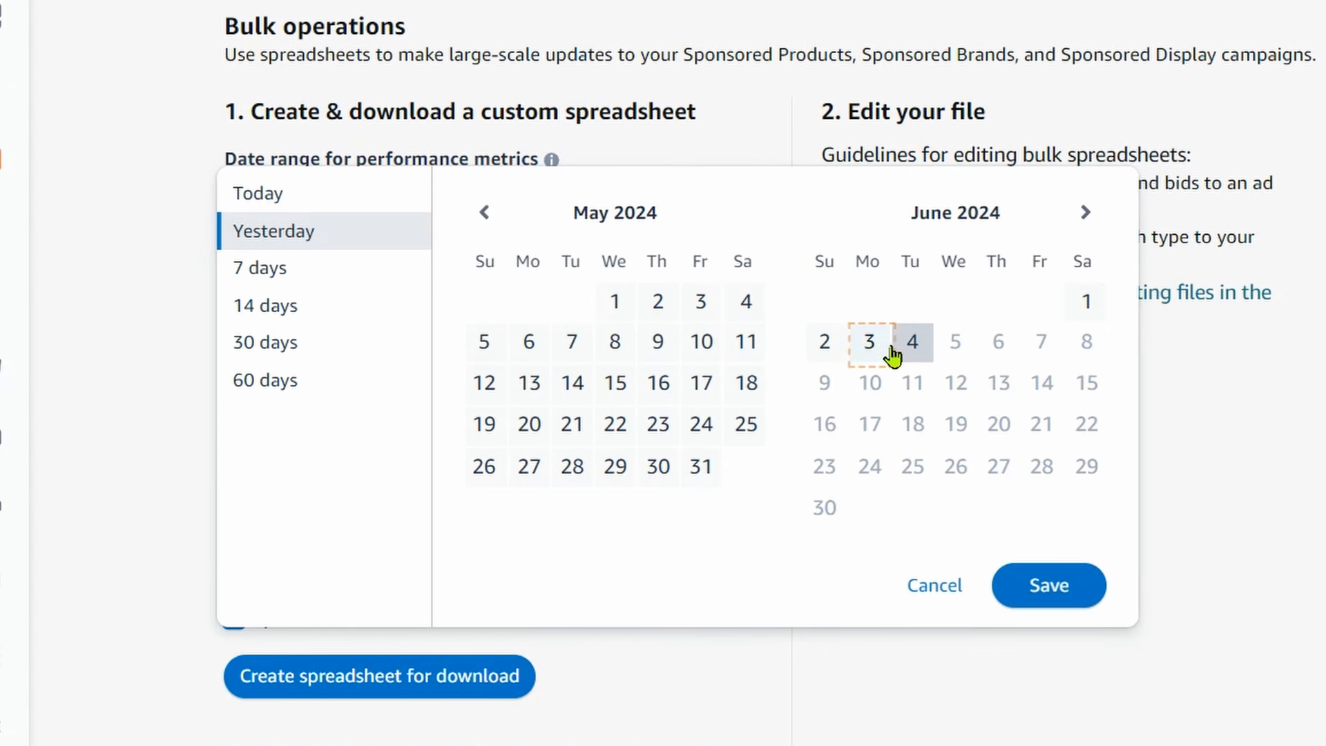
left_click(1084, 304)
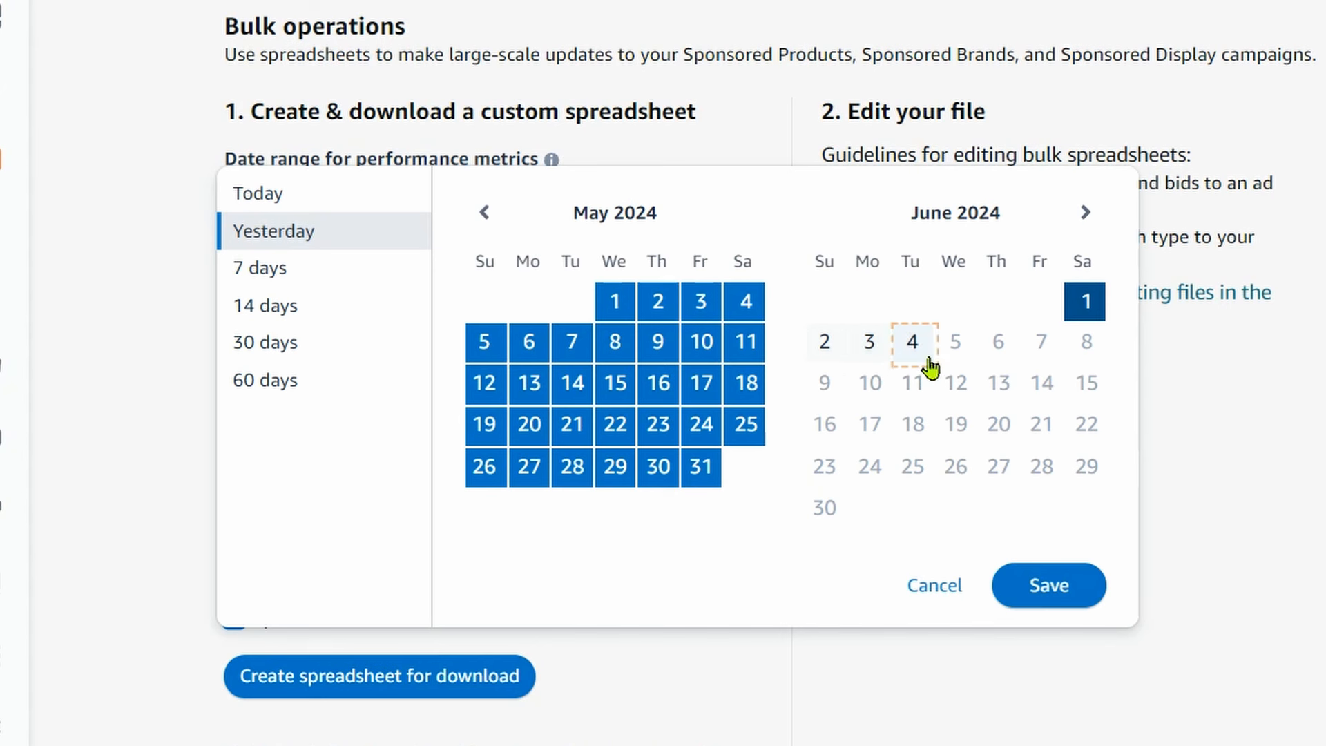
left_click(1046, 589)
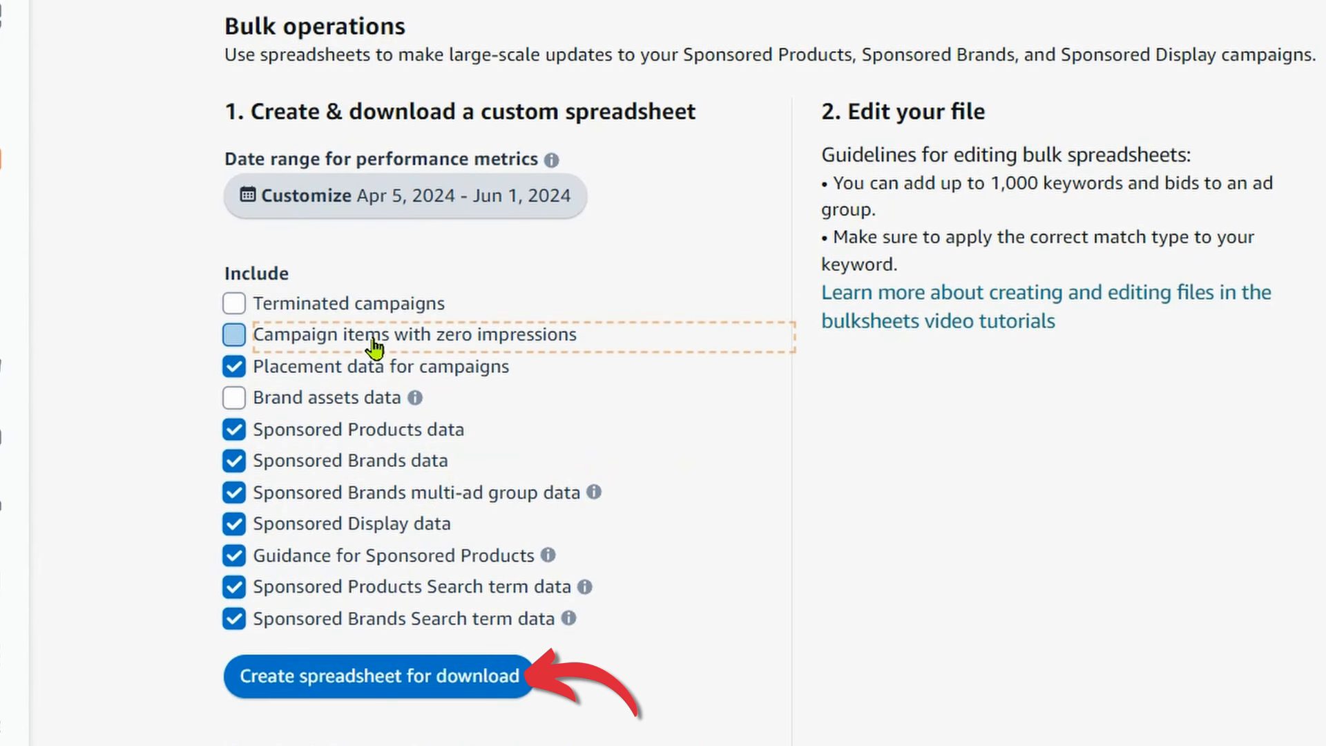
Create the bulk spreadsheet for download and check its entry in the bulk spreadsheet history.
left_click(382, 678)
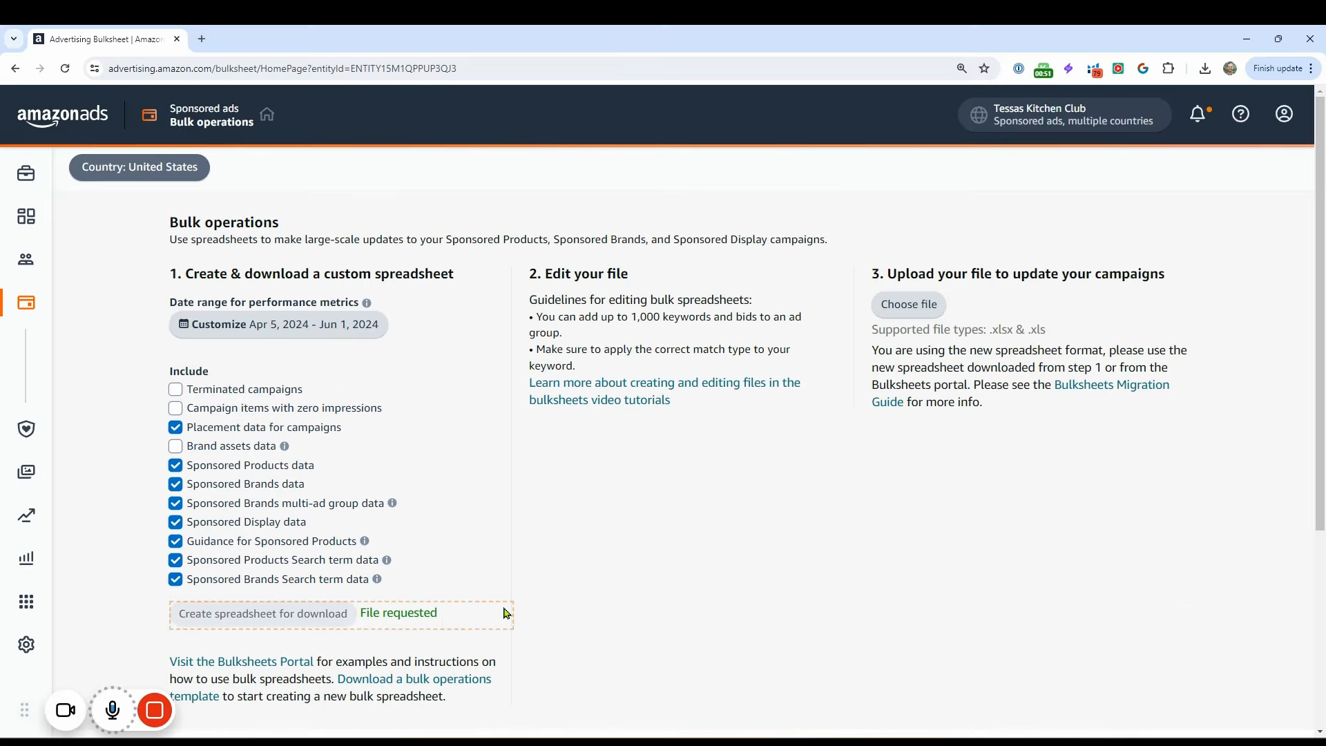
scroll(495, 655, "down", 5)
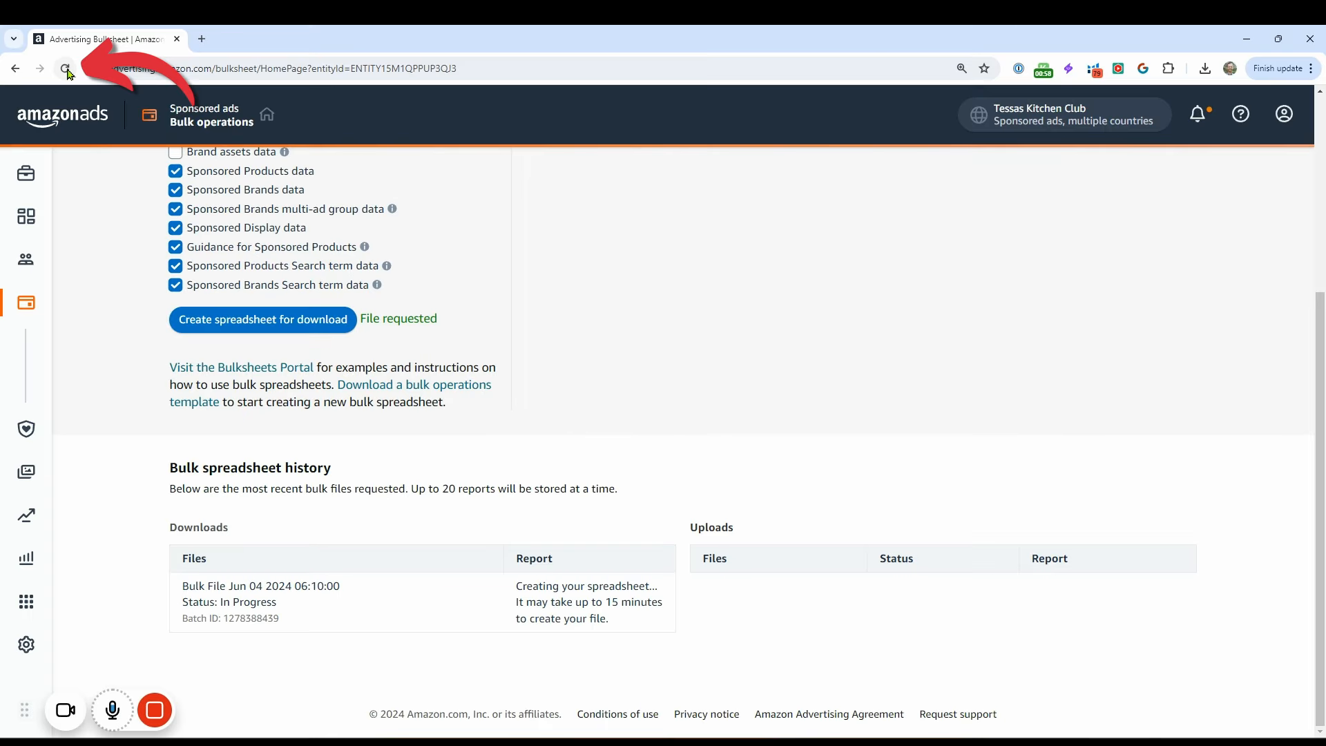
left_click(68, 71)
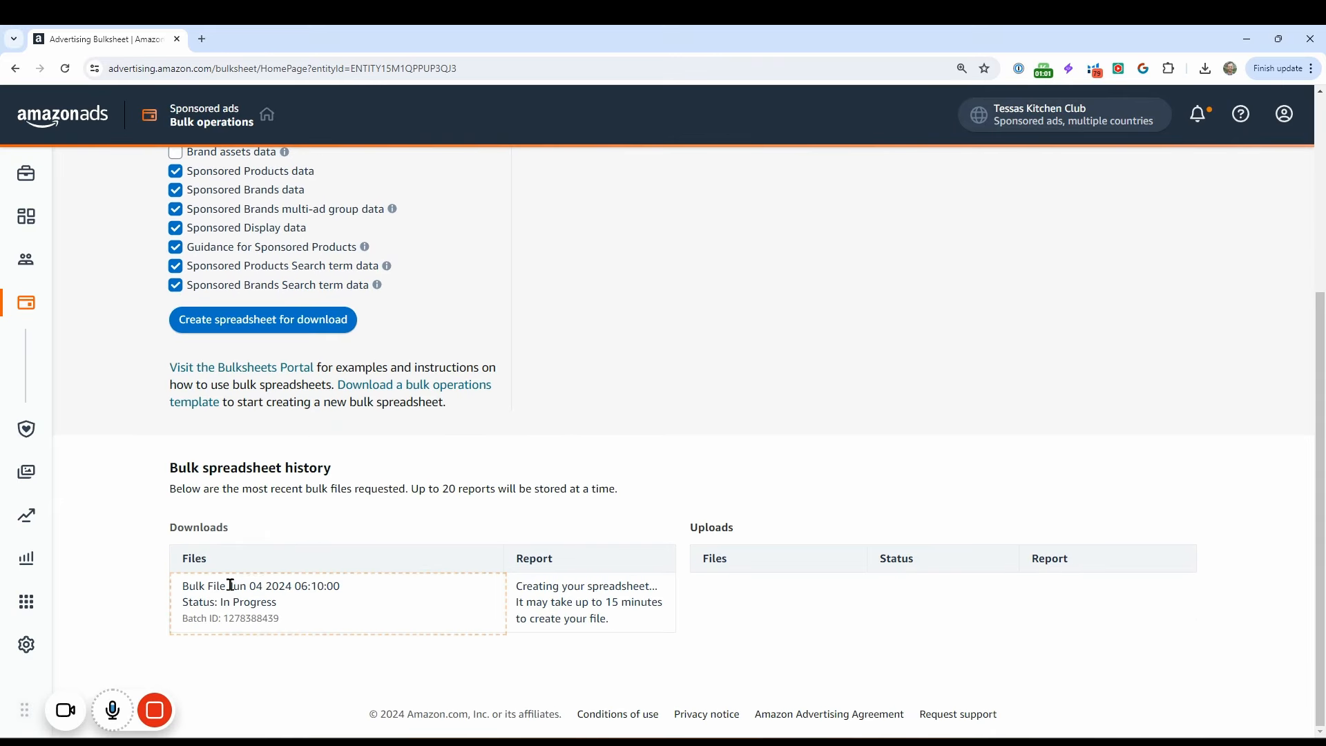
mouse_move(155, 710)
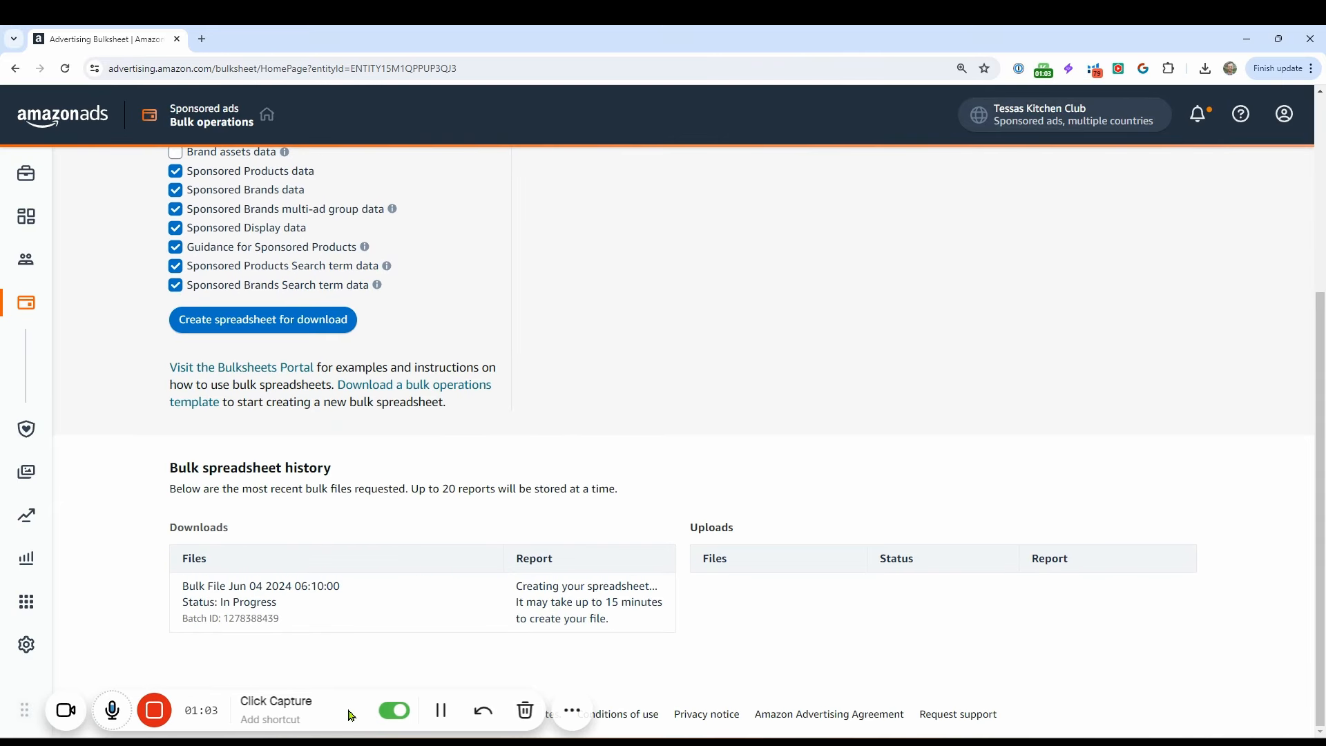
left_click(441, 711)
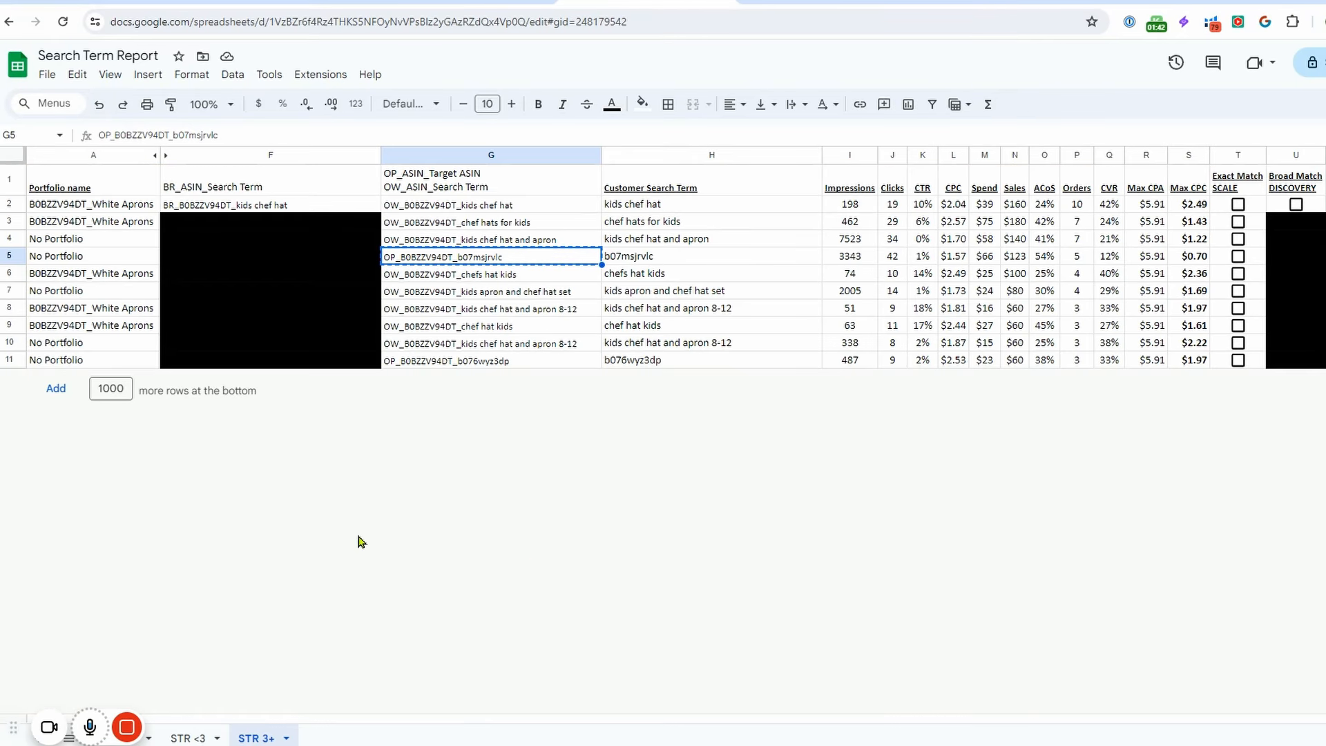
left_click(47, 75)
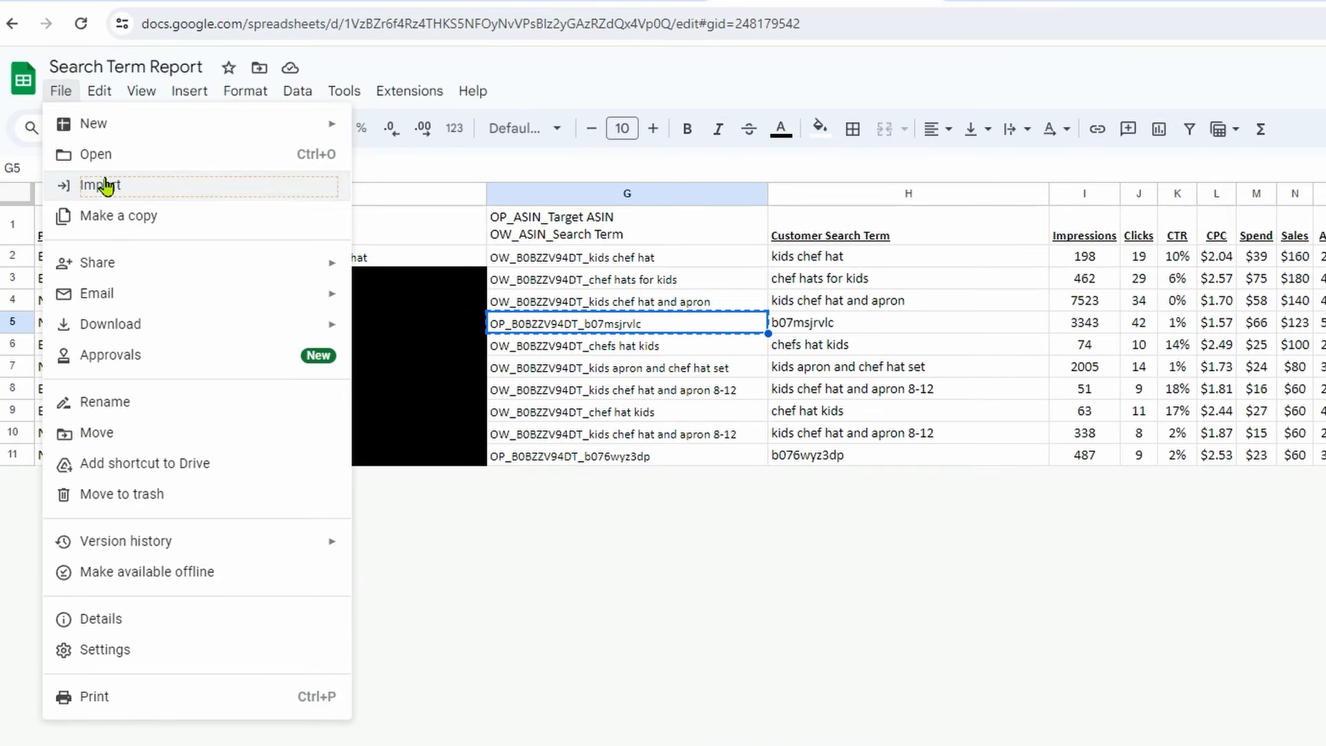
left_click(103, 185)
left_click(607, 172)
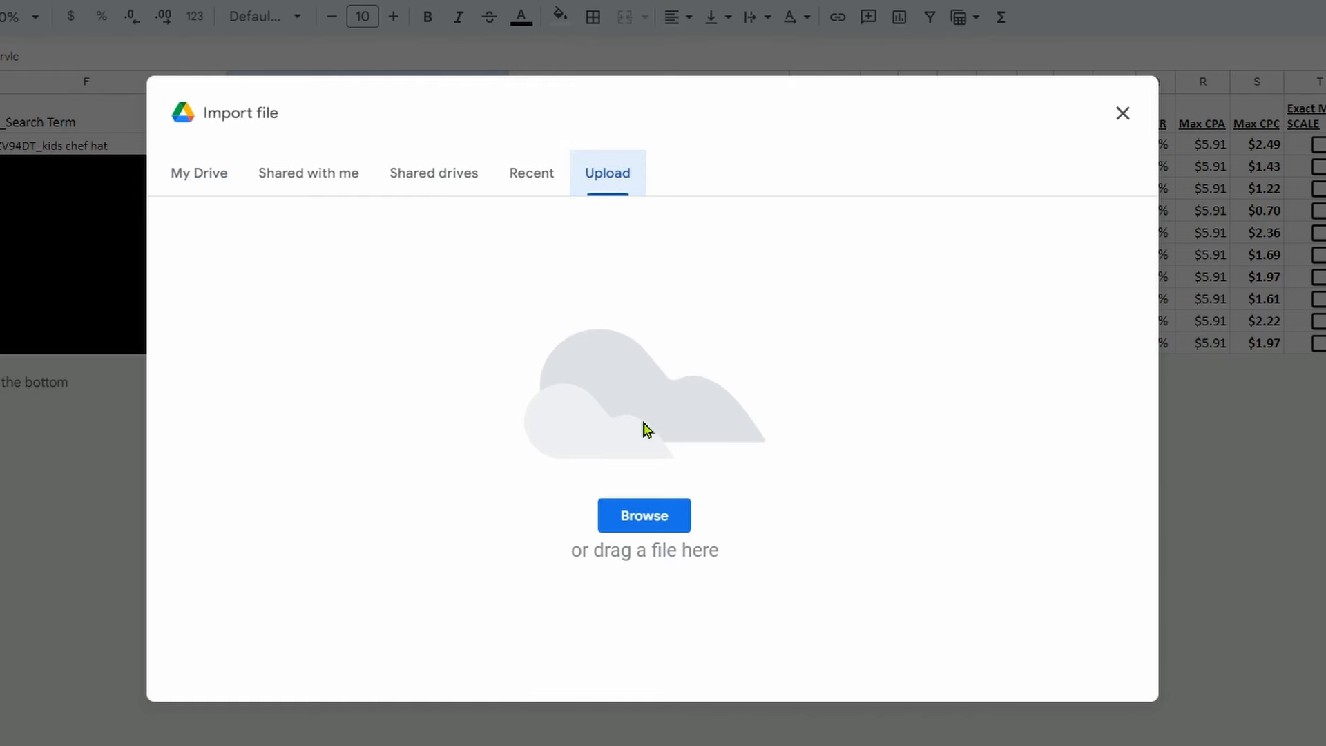
left_click(640, 521)
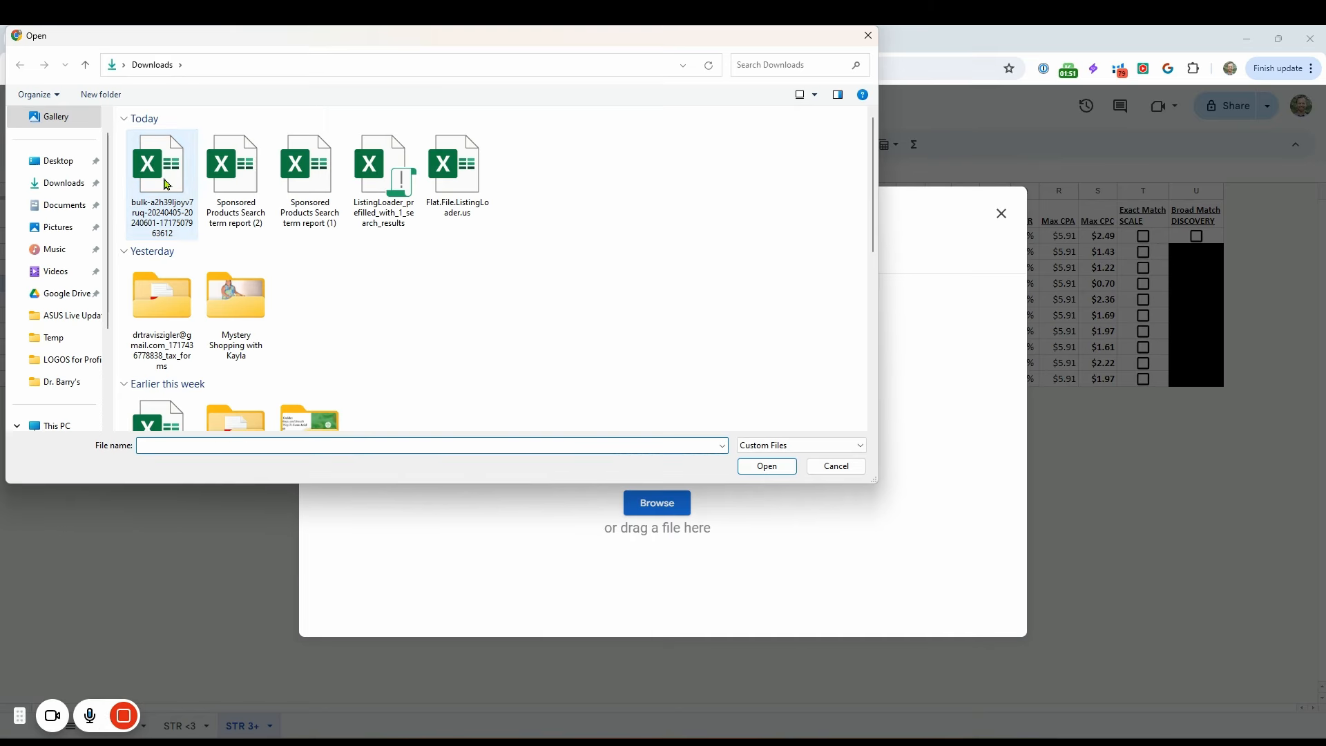
double_click(165, 183)
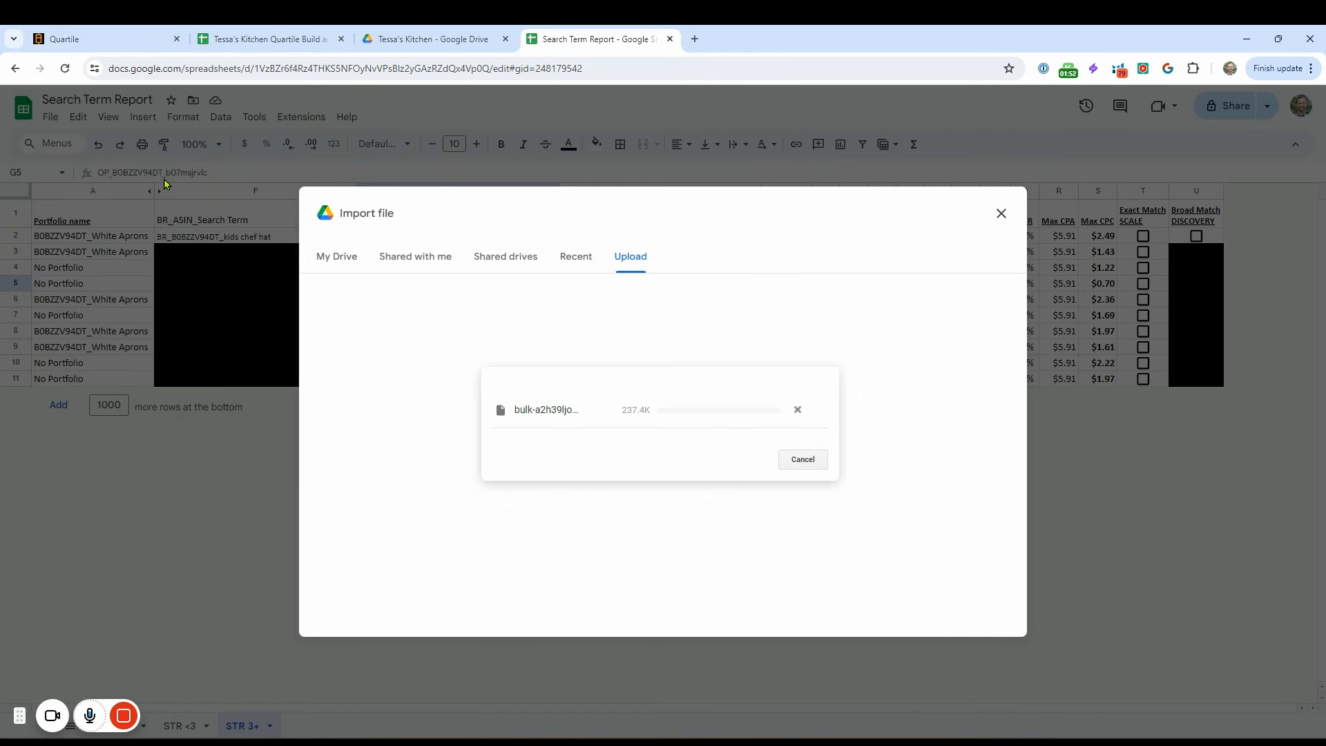
left_click(694, 487)
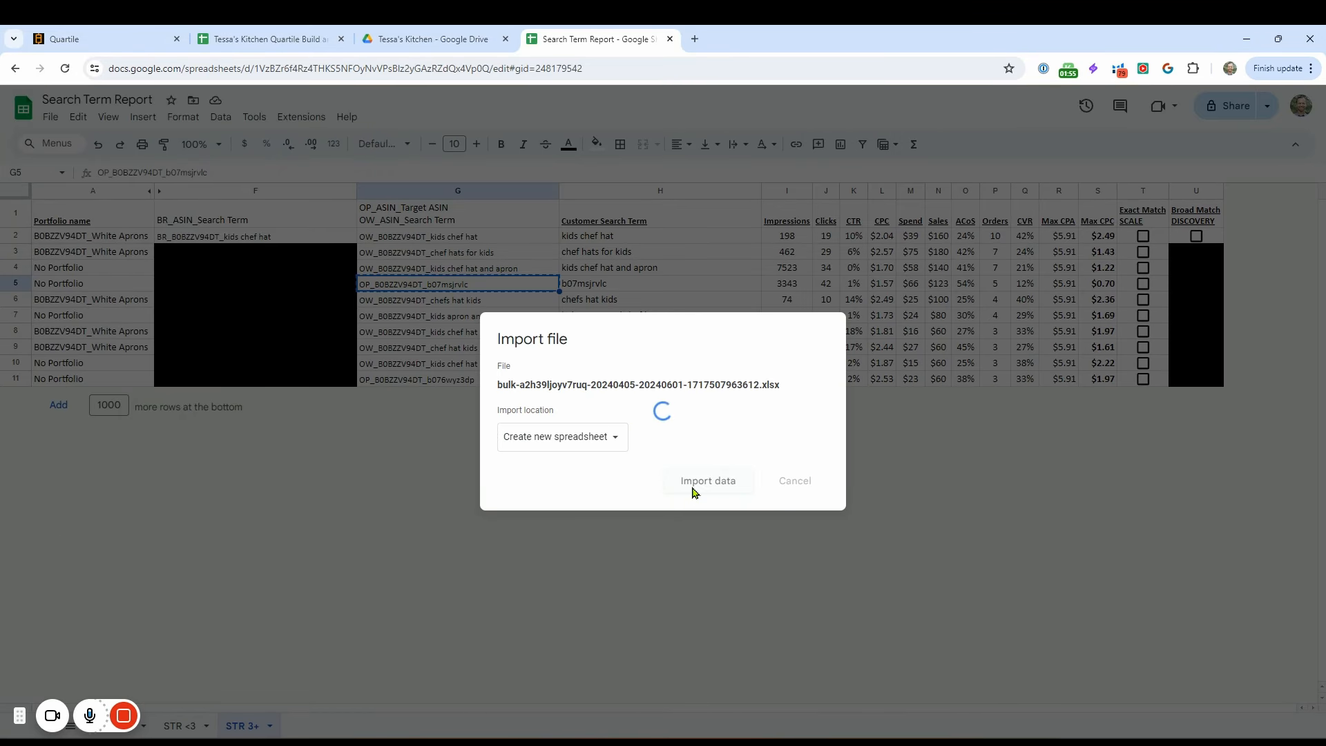
left_click(642, 410)
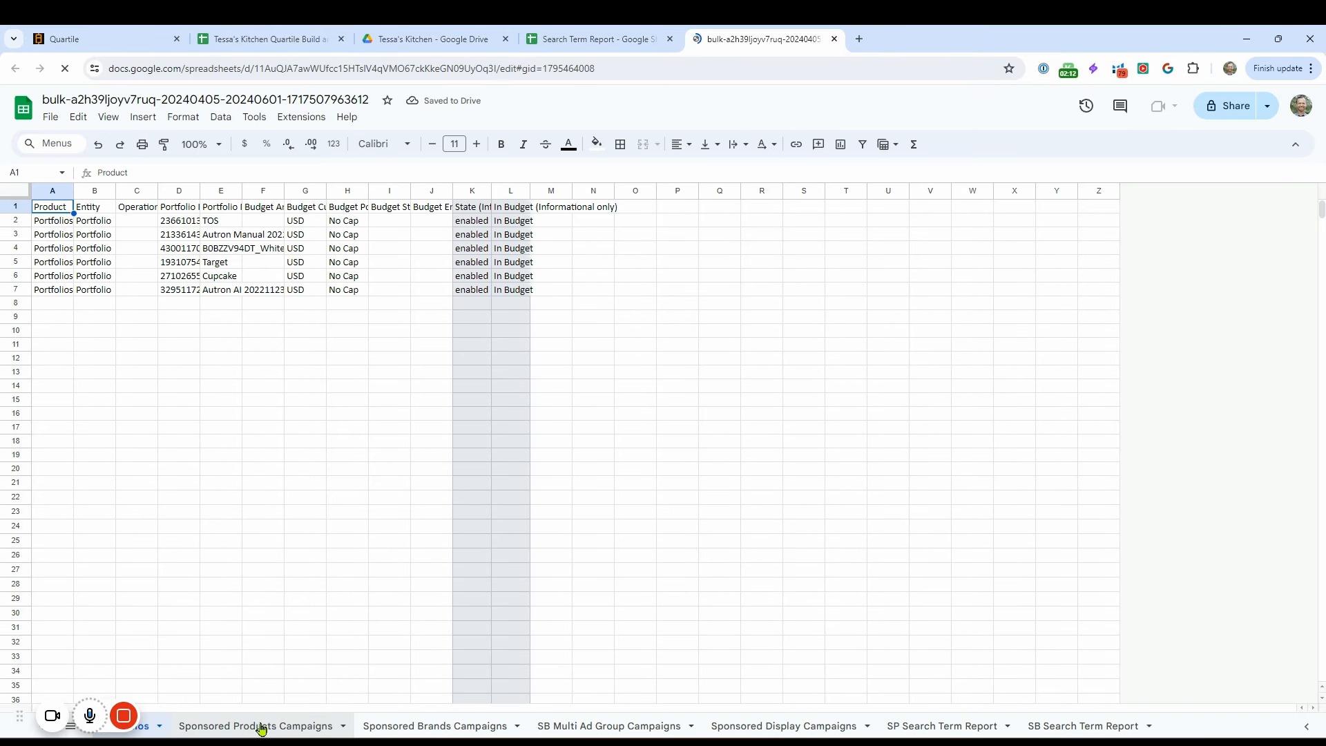
Copy the Sponsored Products Campaigns sheet to a new spreadsheet and open that copy.
left_click(261, 725)
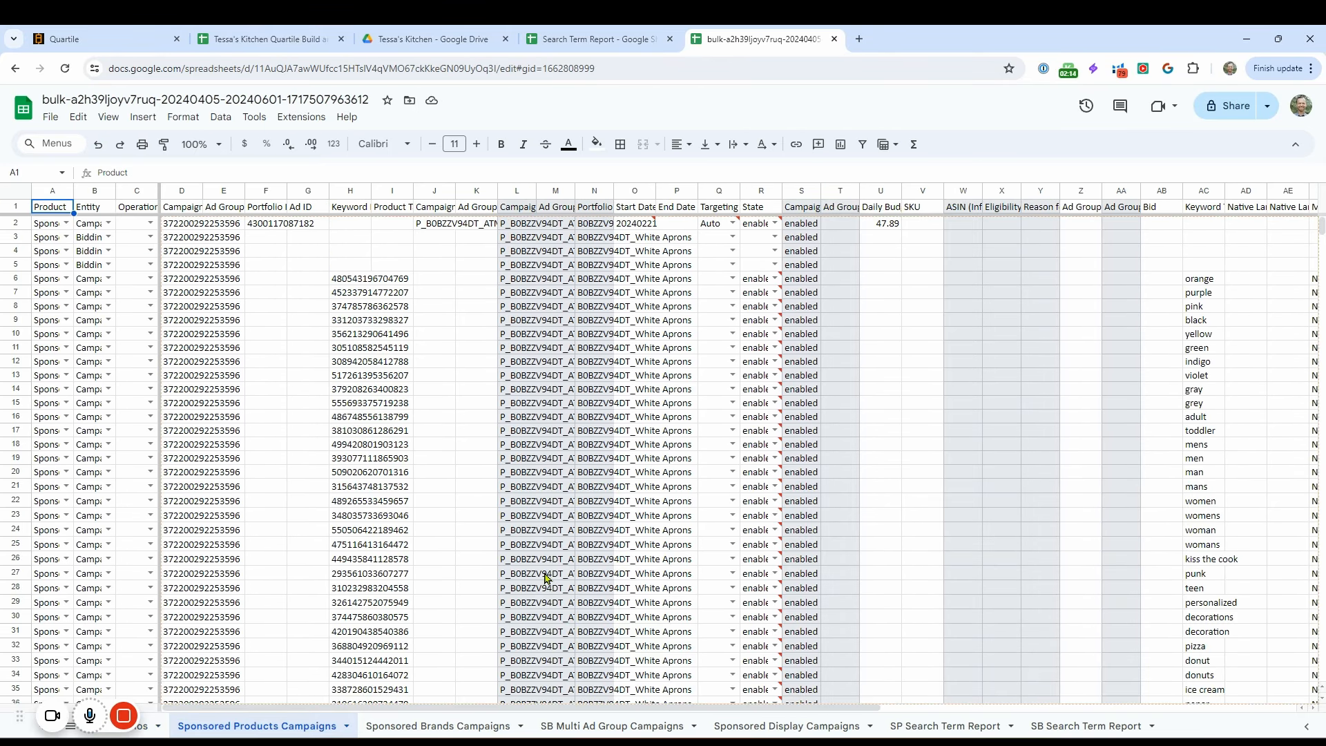
scroll(868, 543, "down", 20)
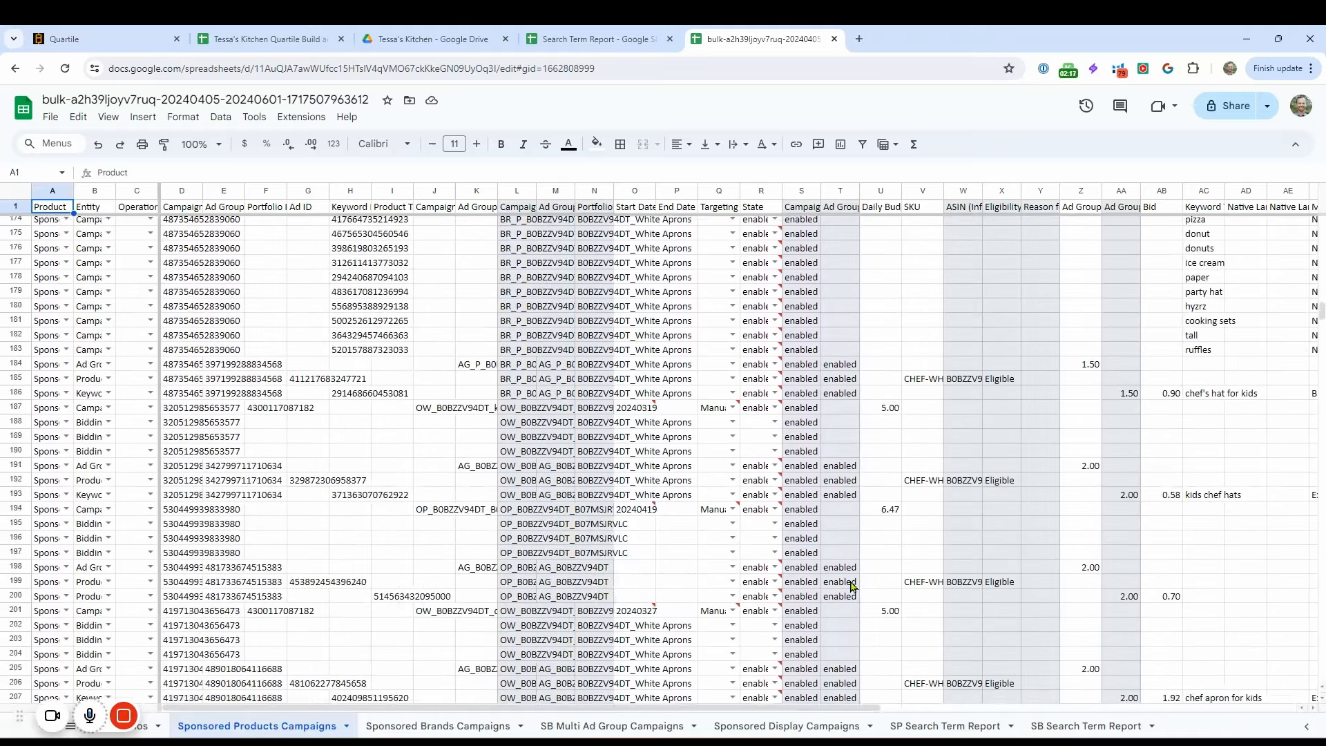
scroll(853, 585, "down", 15)
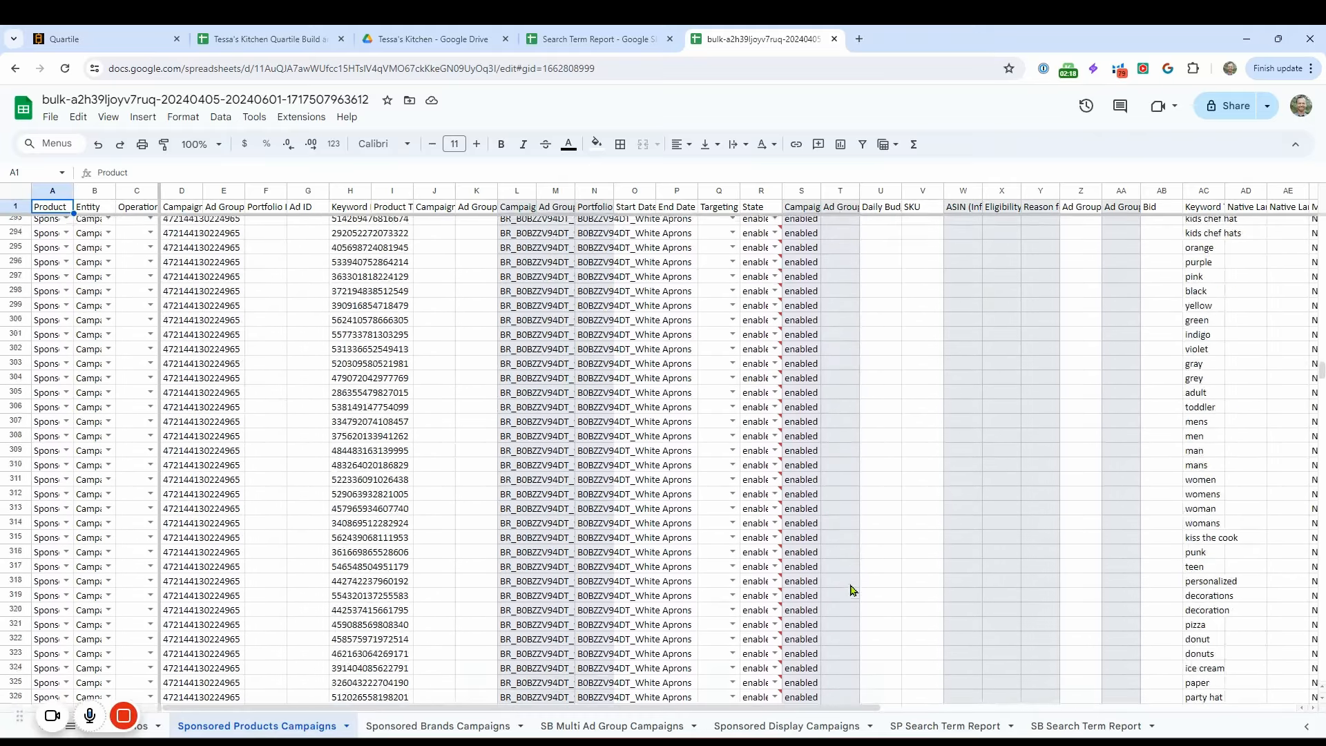
left_click(346, 726)
mouse_move(349, 386)
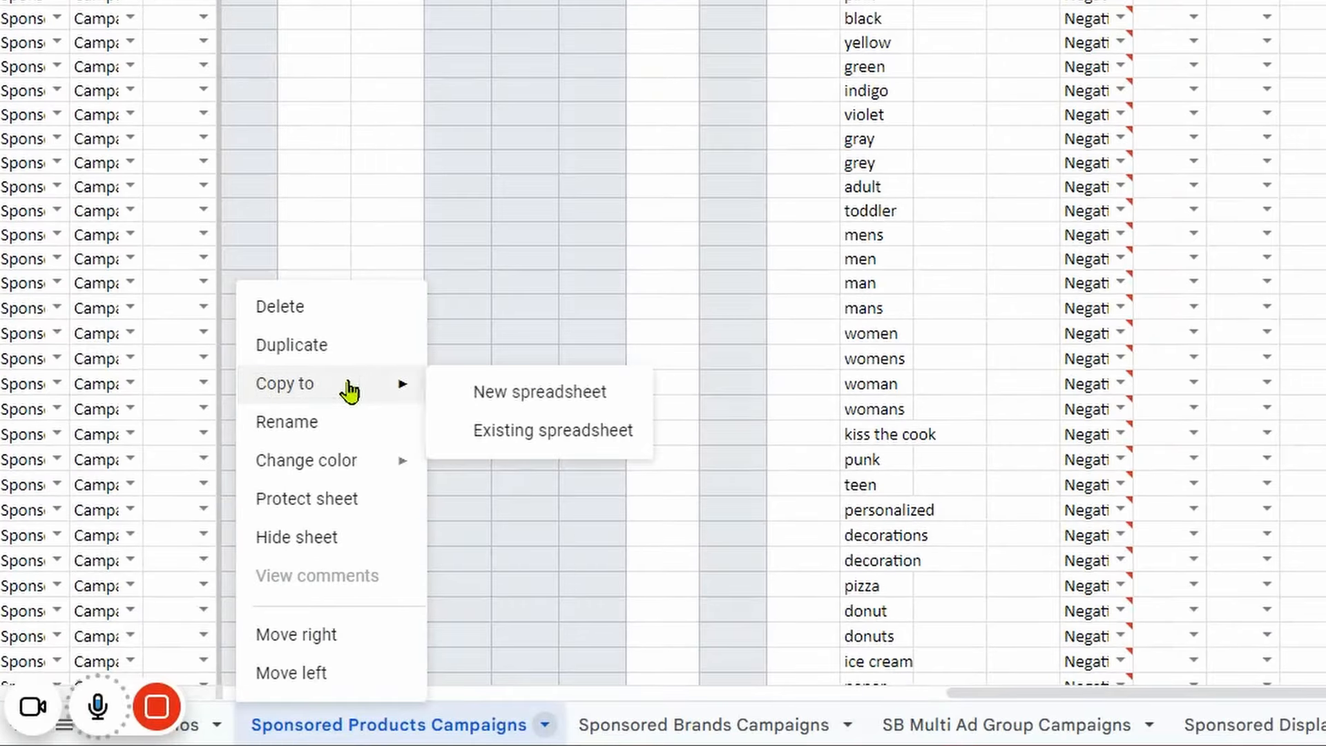
left_click(491, 387)
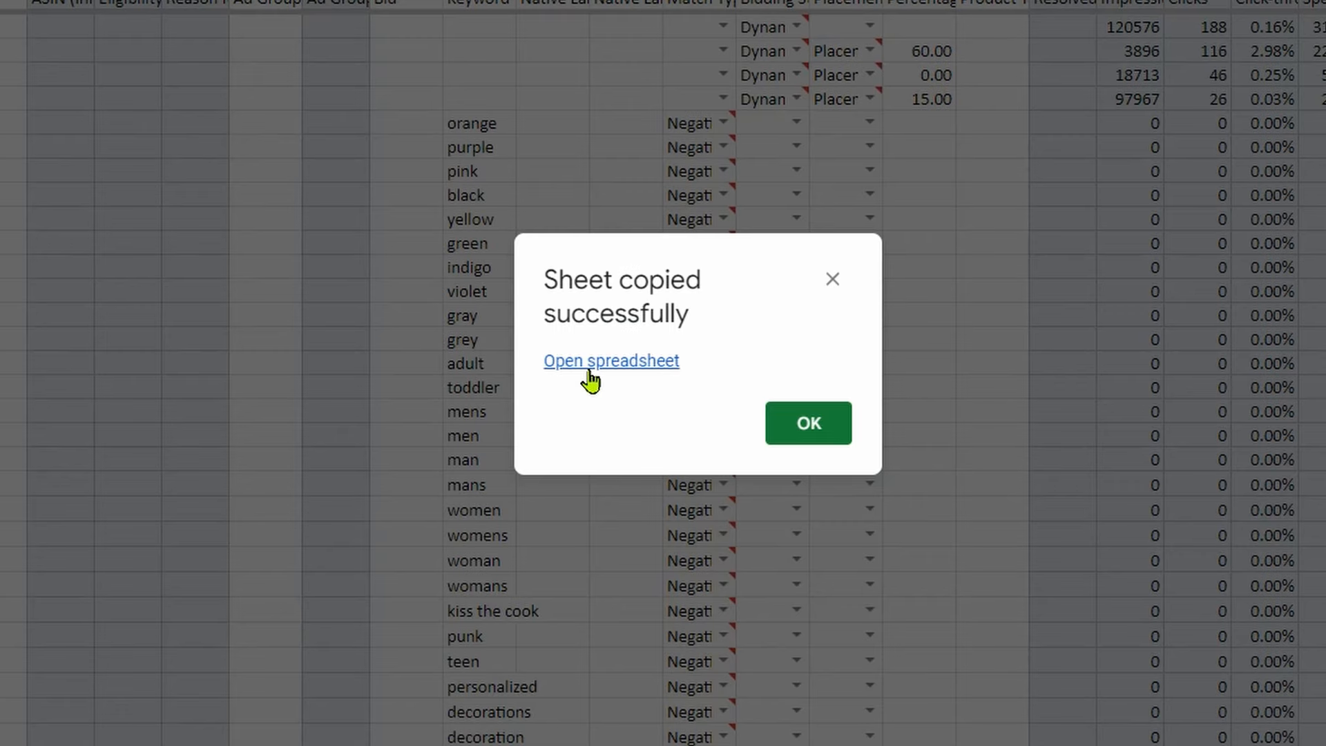
left_click(661, 372)
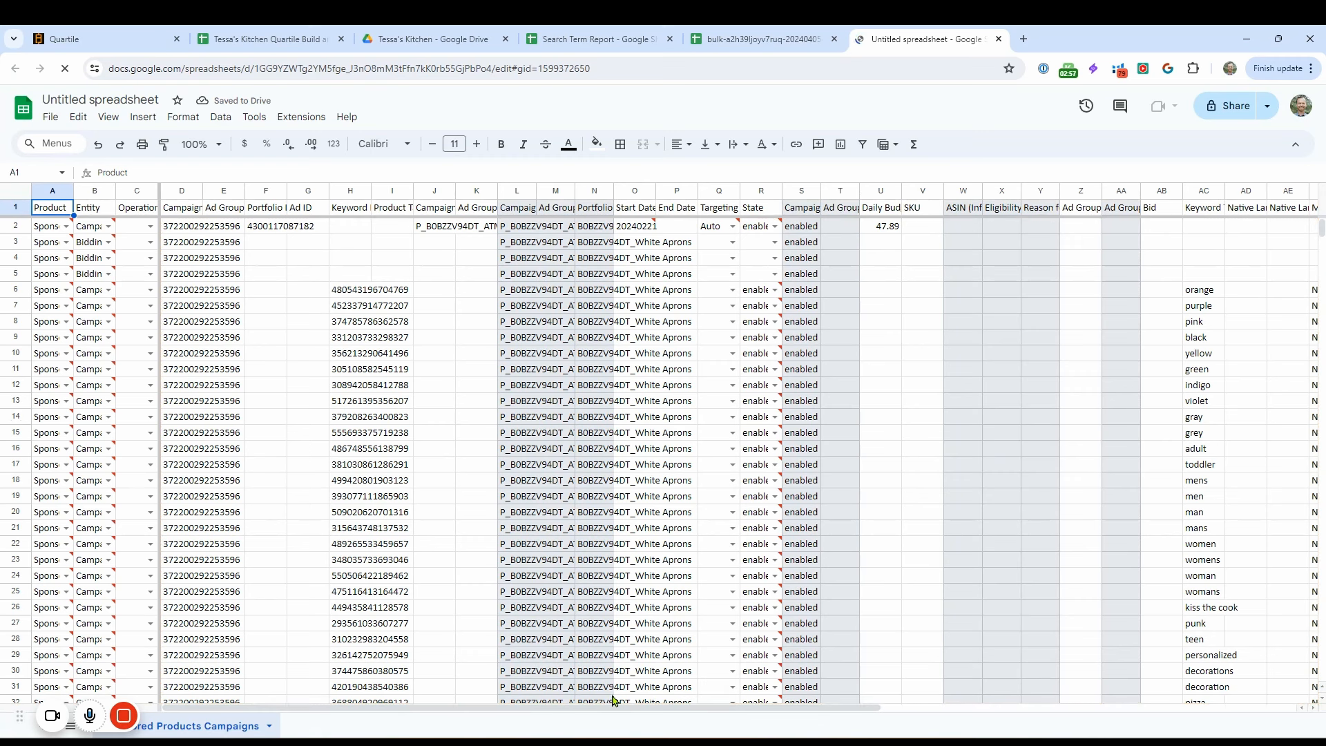
Hide columns A through AE so the sheet starts at the Match Type column.
left_click(1282, 186)
left_click_drag(1282, 187, 43, 297)
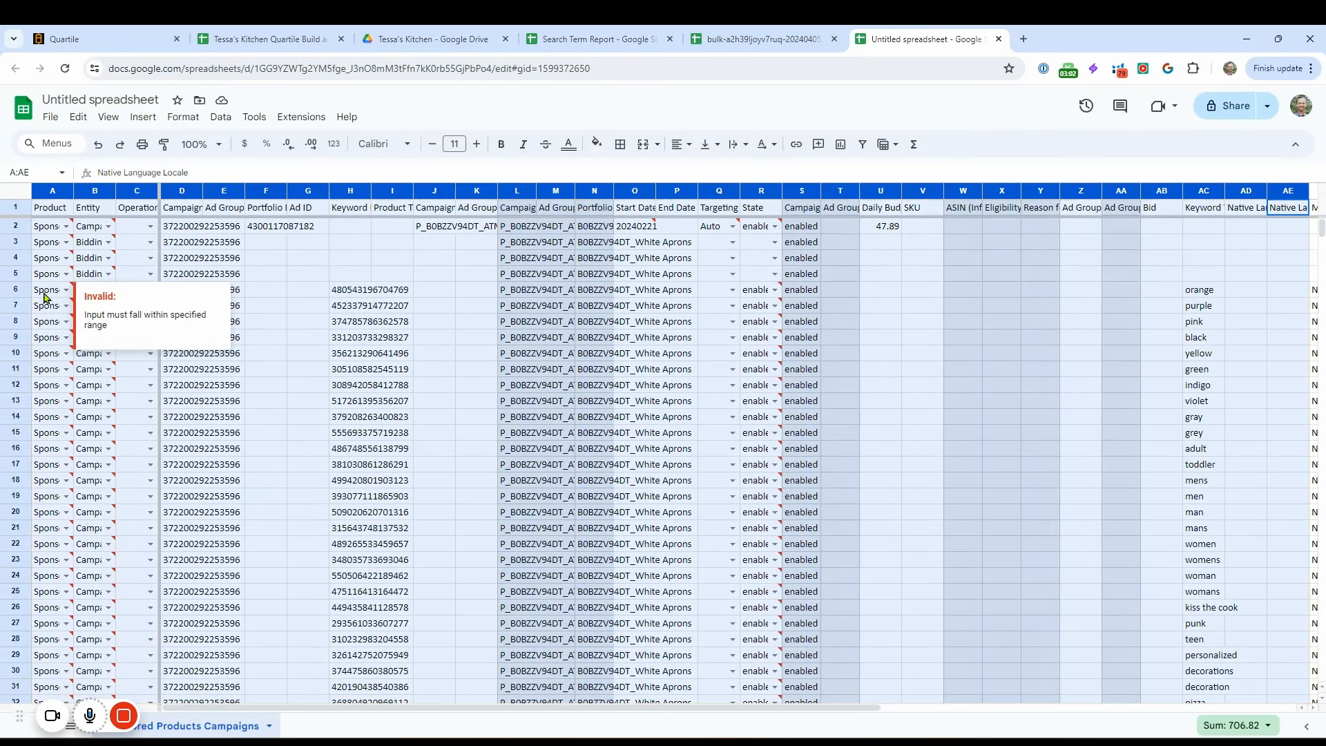
right_click(346, 292)
left_click(387, 432)
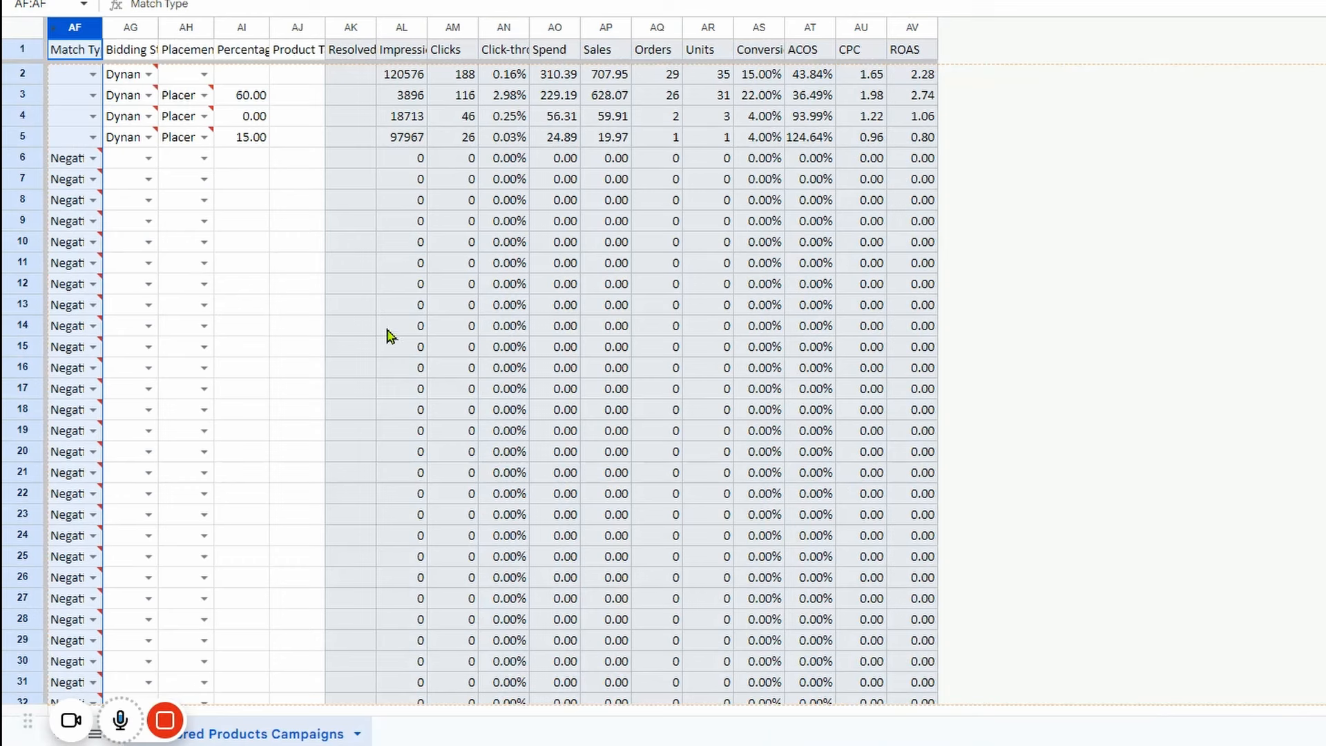
left_click(185, 159)
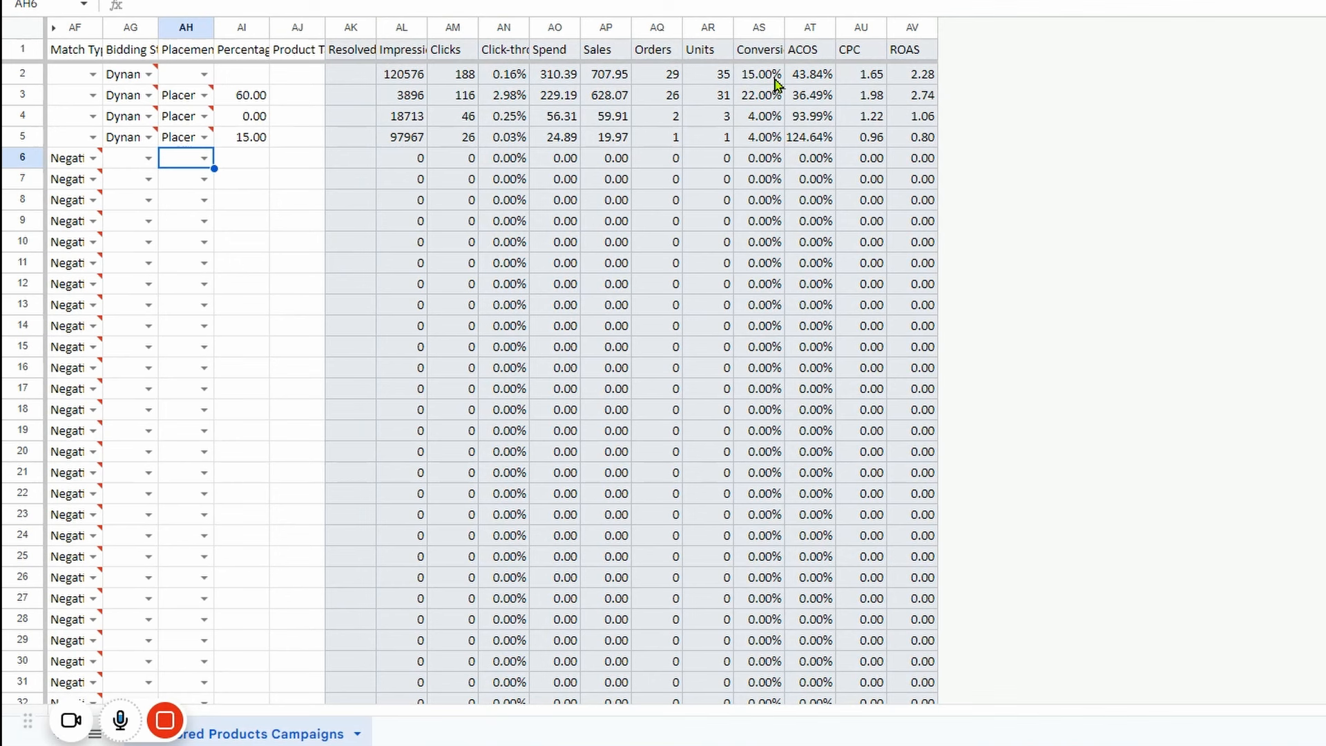
Insert three empty columns after the ROAS column.
left_click_drag(902, 27, 809, 28)
right_click(895, 29)
left_click(972, 257)
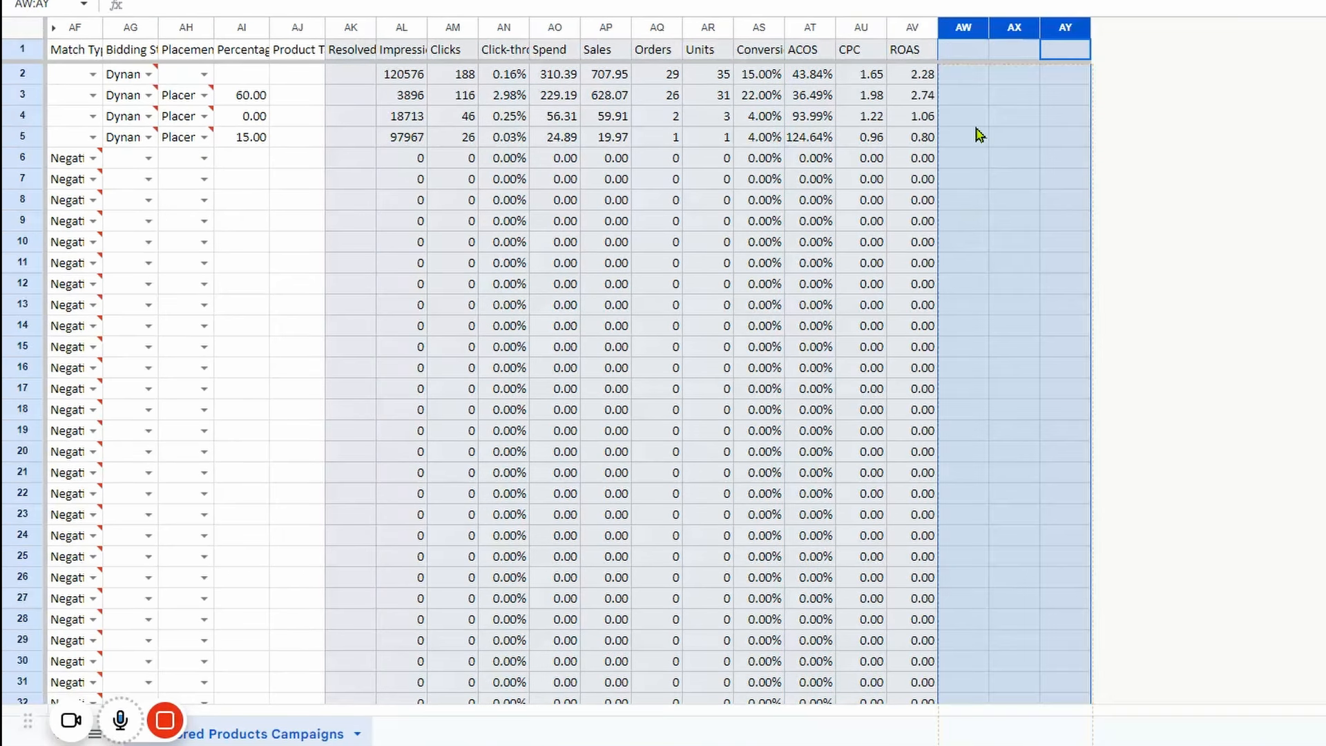
Enter the headers Max CPA in AW1 and Max CPC in AX1, and fit both columns to their content.
left_click(957, 55)
type("Max CPA")
key("Tab")
type("Max CPC")
key("Return")
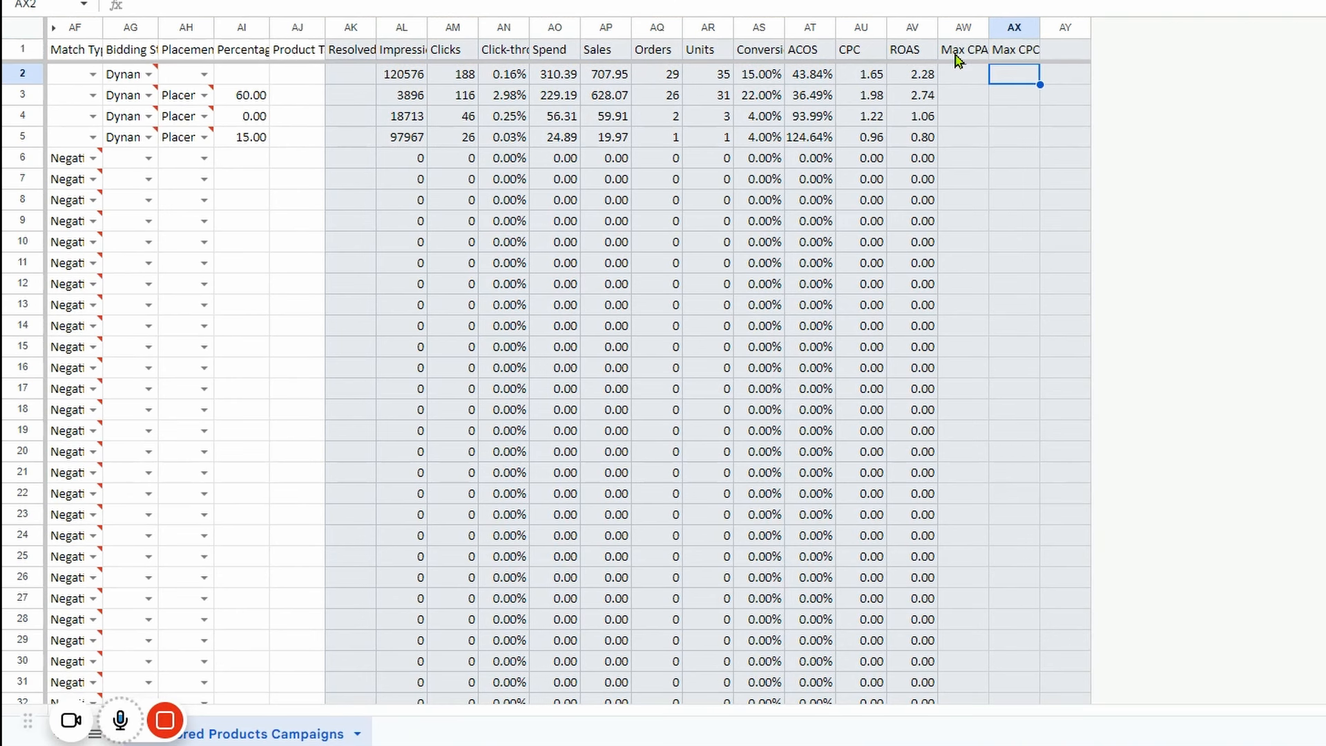
double_click(989, 27)
double_click(1043, 28)
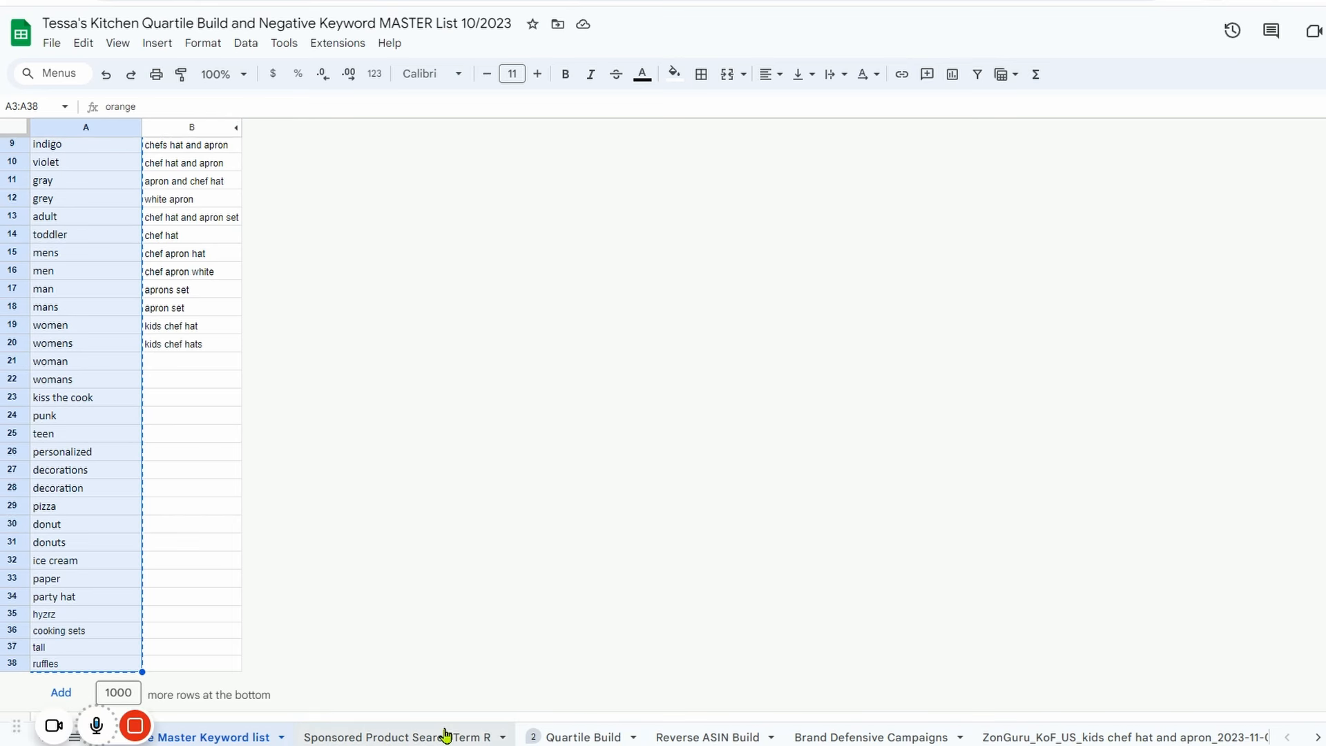
Copy the Max CPA value in R2 of the Sponsored Product Search Term R sheet in the Quartile Build and Negative Keyword MASTER List.
left_click(446, 733)
left_click(592, 734)
left_click(695, 738)
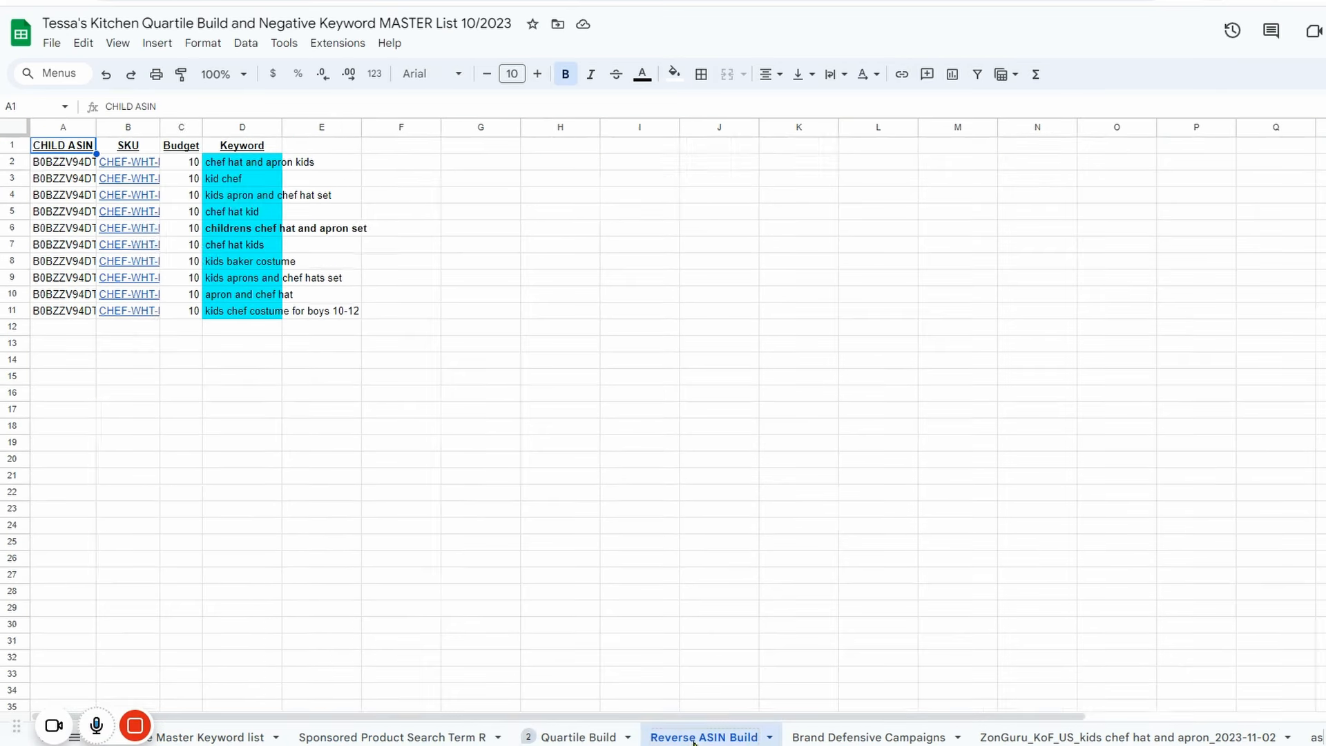
left_click(446, 737)
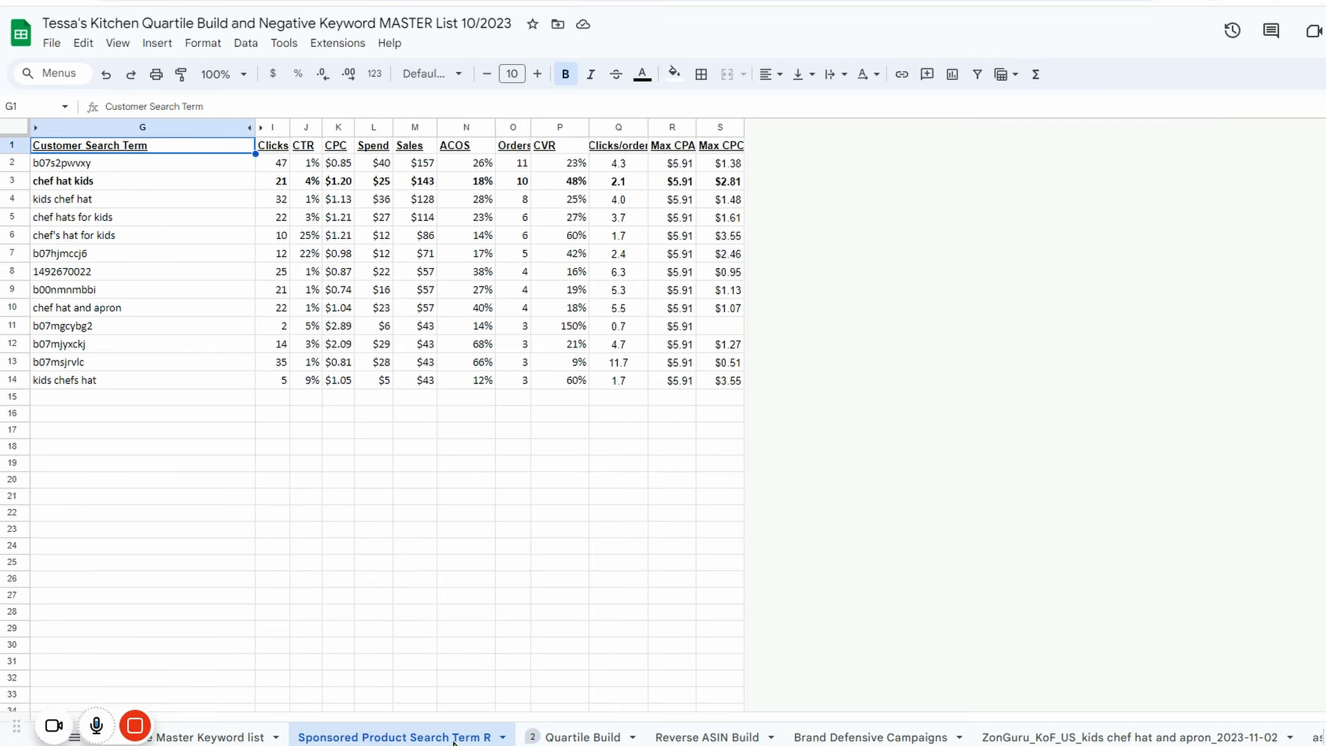
left_click(678, 166)
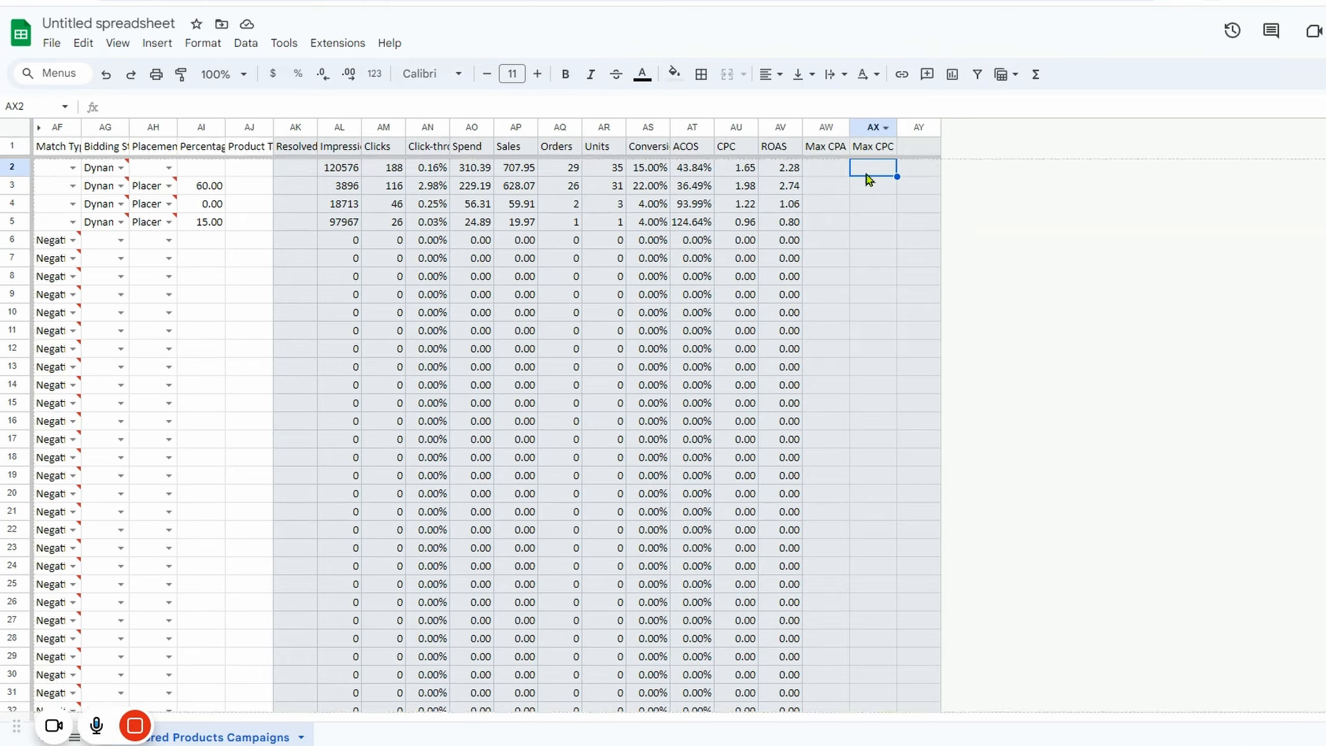
Paste 5.91 into AW2 of the untitled spreadsheet and fill it down the Max CPA column.
left_click(827, 172)
key("ctrl+v")
key("Down")
left_click(827, 168)
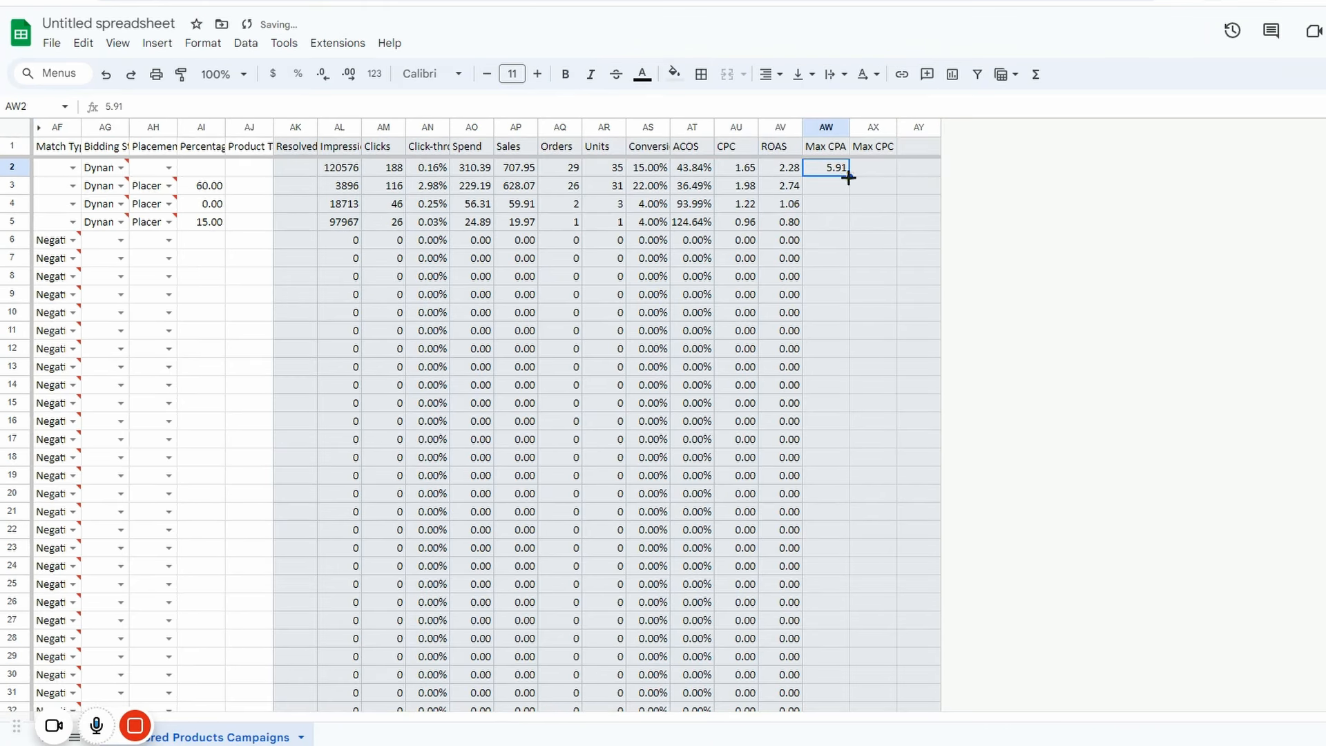
key("ctrl+shift+Down")
key("ctrl+d")
Enter =SUM(AW2*AS2) in AX2 to calculate Max CPC and apply the formula to the rows below.
left_click(867, 172)
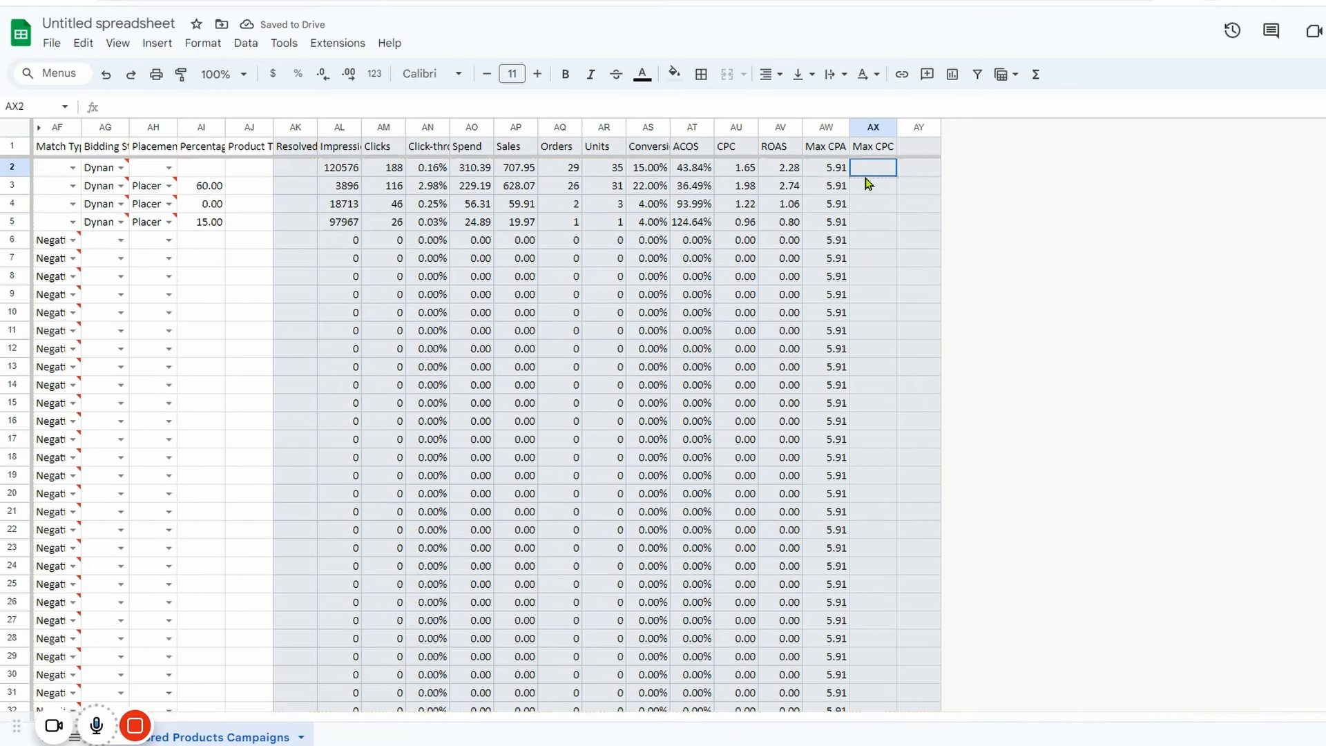
left_click(1035, 74)
left_click(1054, 98)
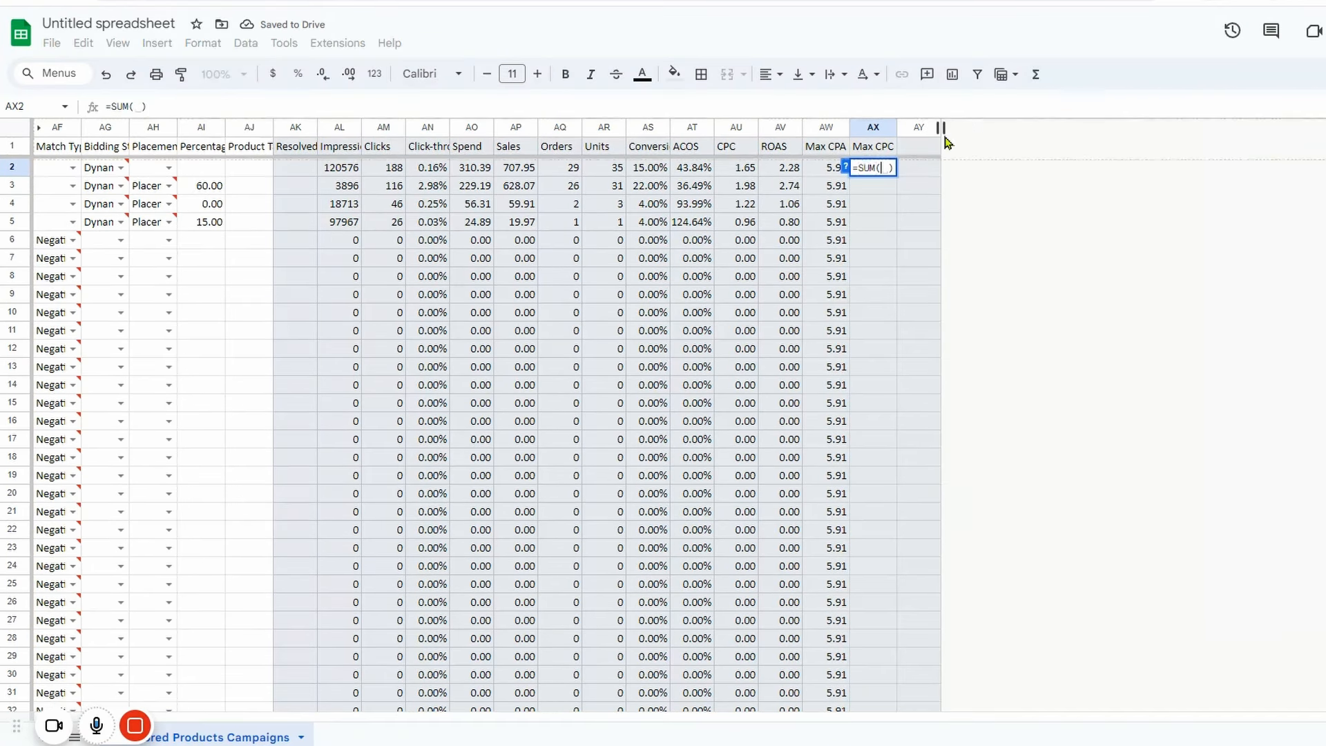
left_click(829, 173)
type("*")
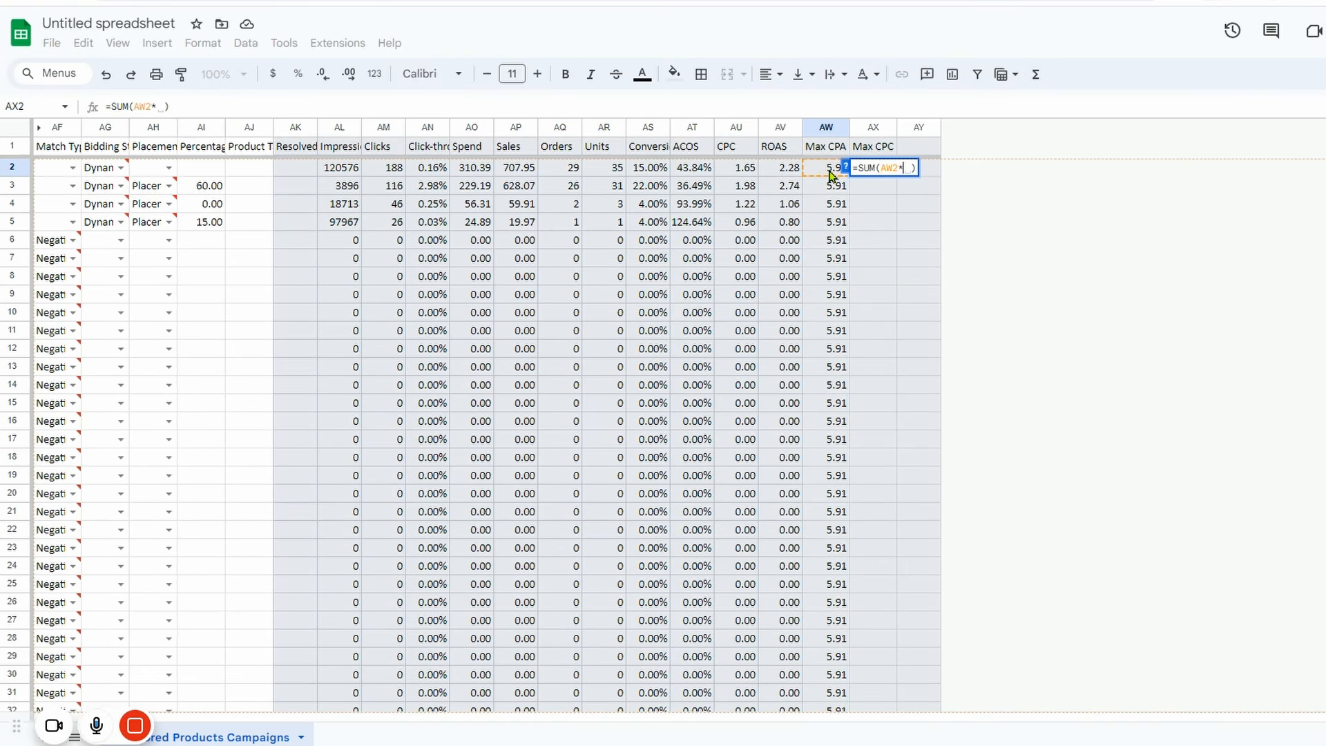
left_click(636, 171)
key("Return")
left_click(915, 283)
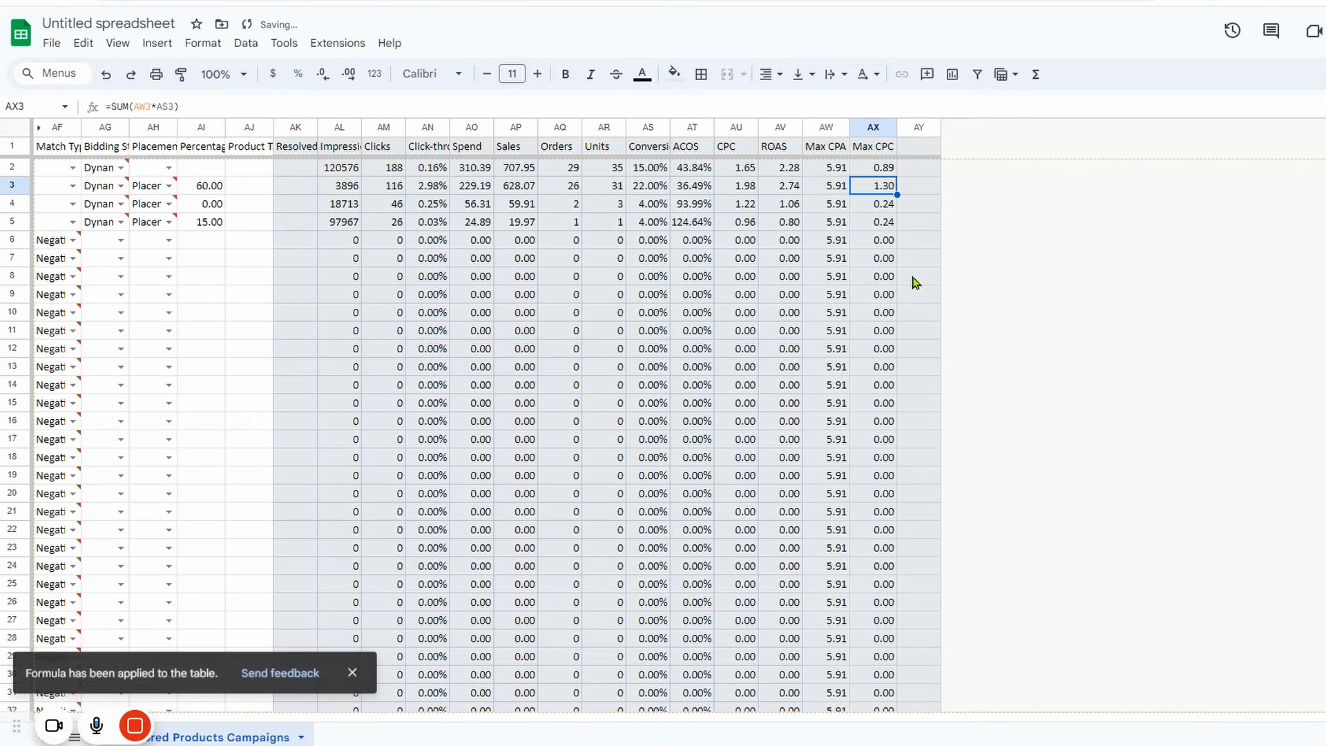
Copy the Max CPC values from AX2 down to the end of the column in the untitled spreadsheet.
left_click(876, 173)
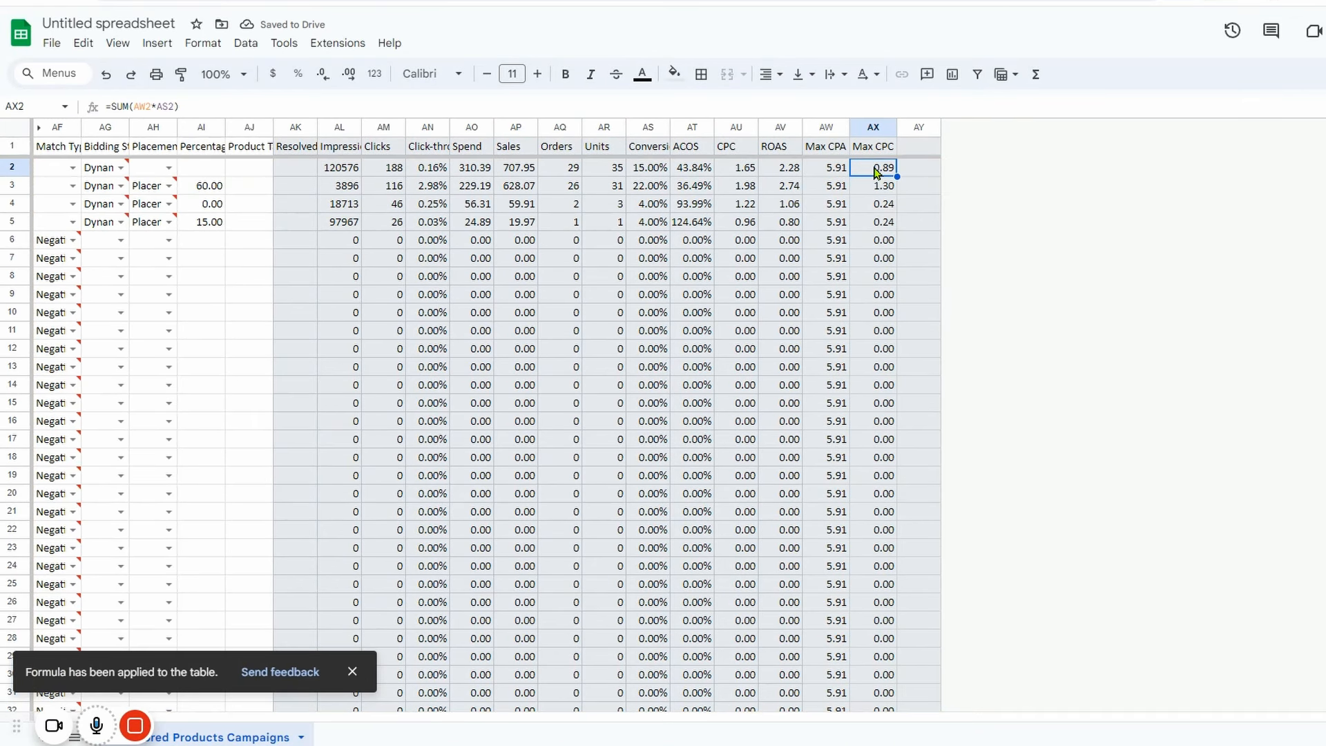
left_click_drag(875, 173, 876, 189)
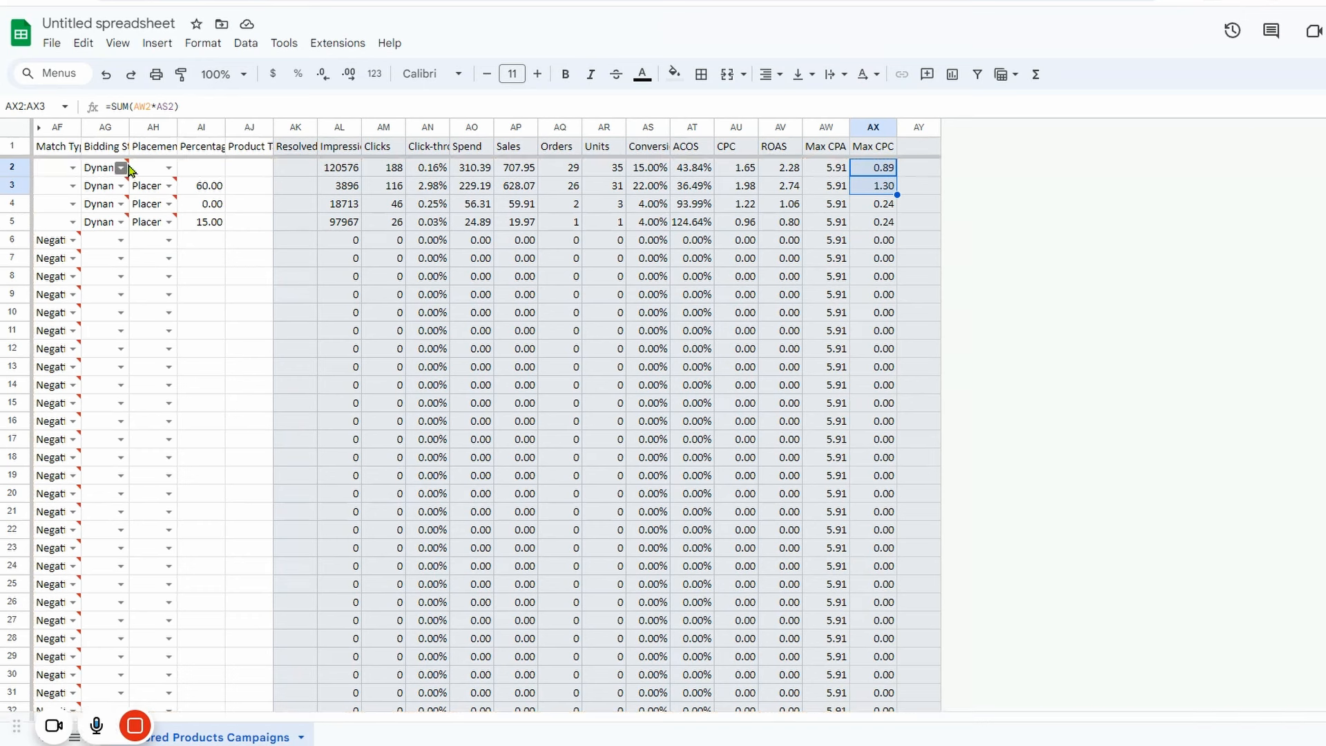
left_click(872, 169)
left_click_drag(872, 188, 896, 724)
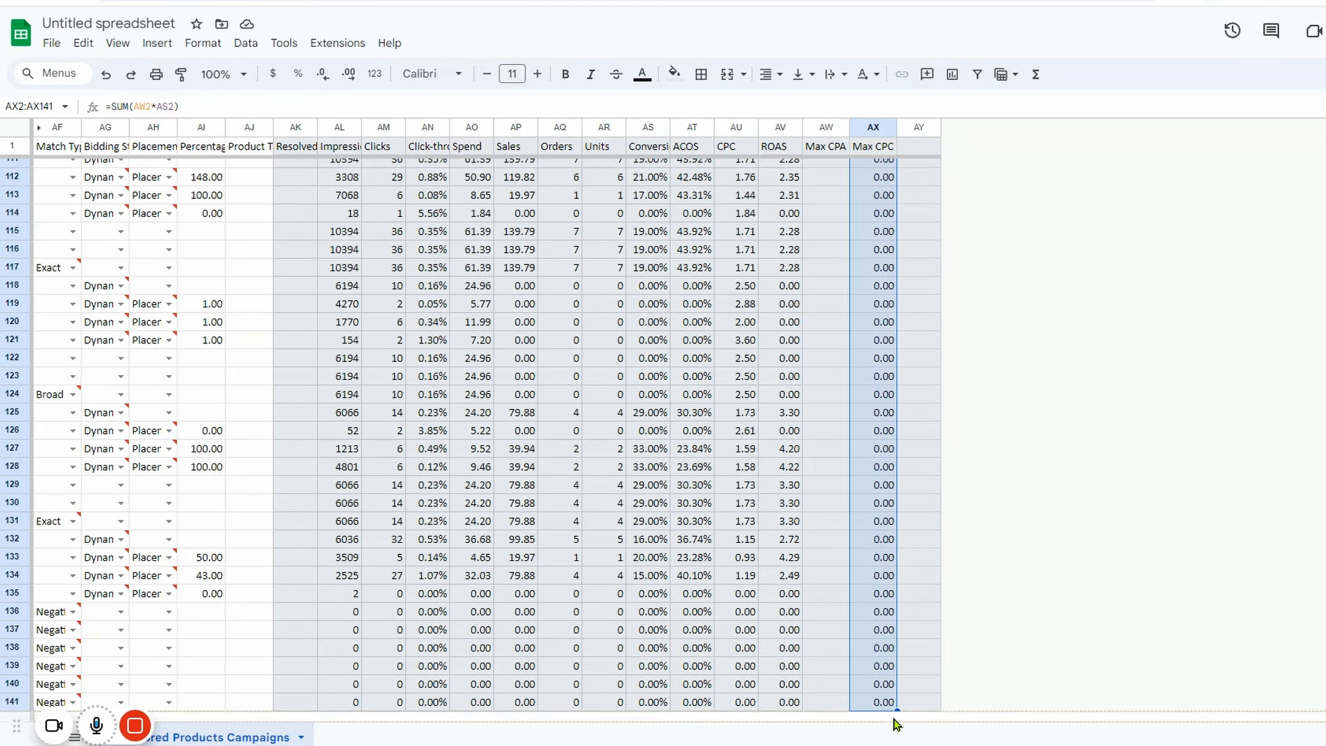
key("ctrl+shift+Down")
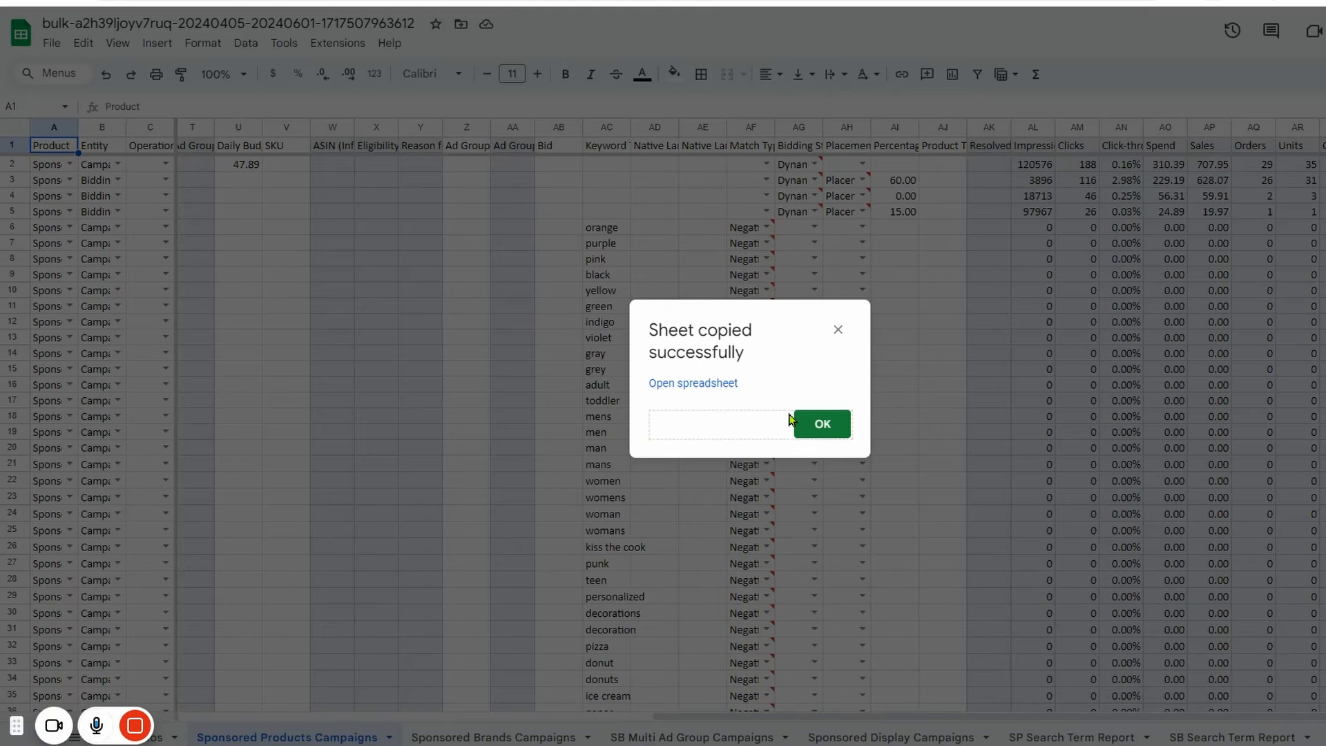
Switch to the bulk spreadsheet, dismiss the copy notice, and paste the Max CPC data as values only into the CPC column from AU2.
left_click(820, 424)
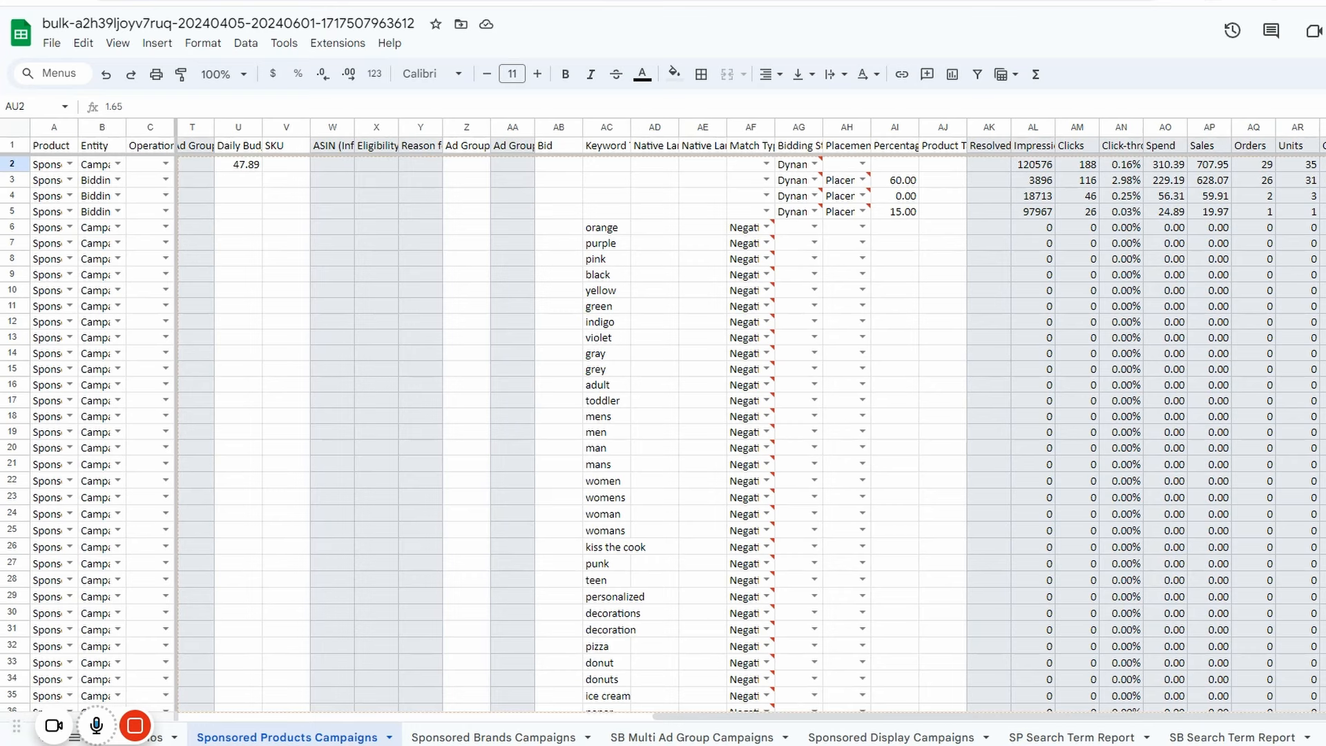
right_click(1325, 163)
mouse_move(1318, 254)
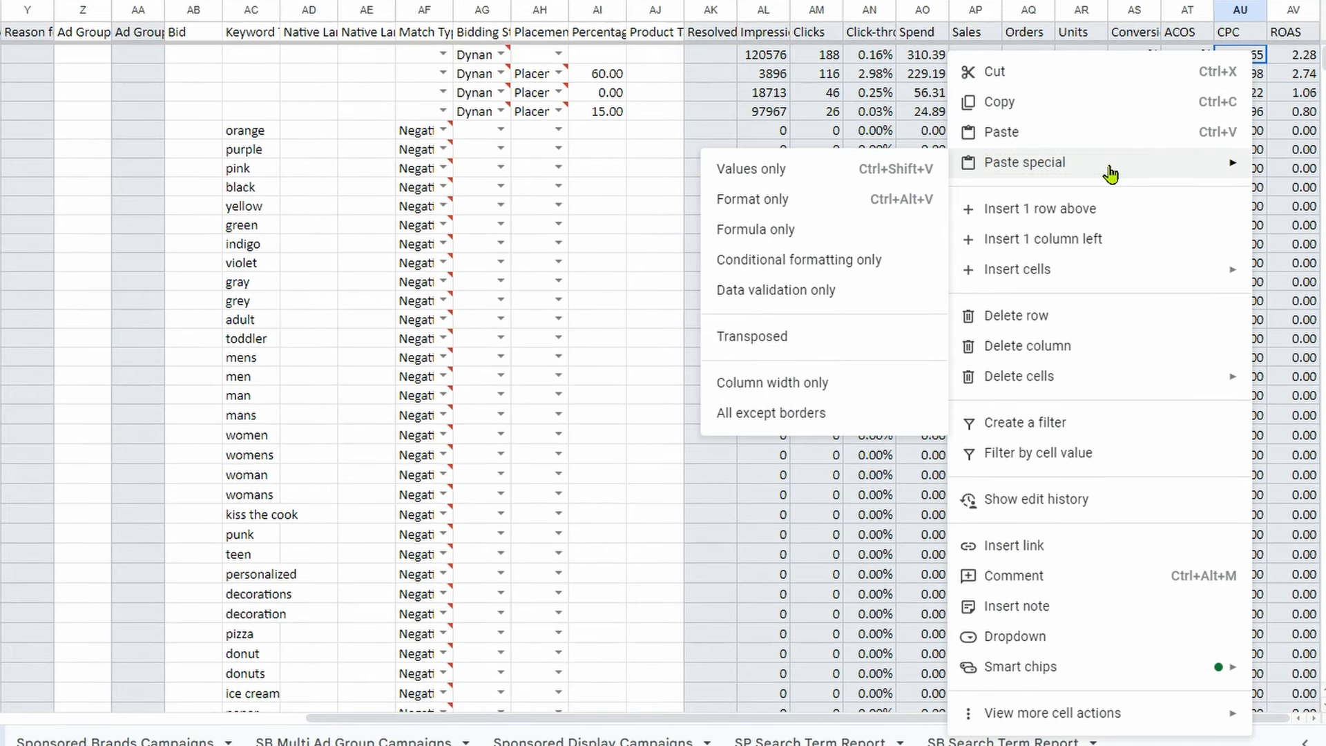
left_click(790, 179)
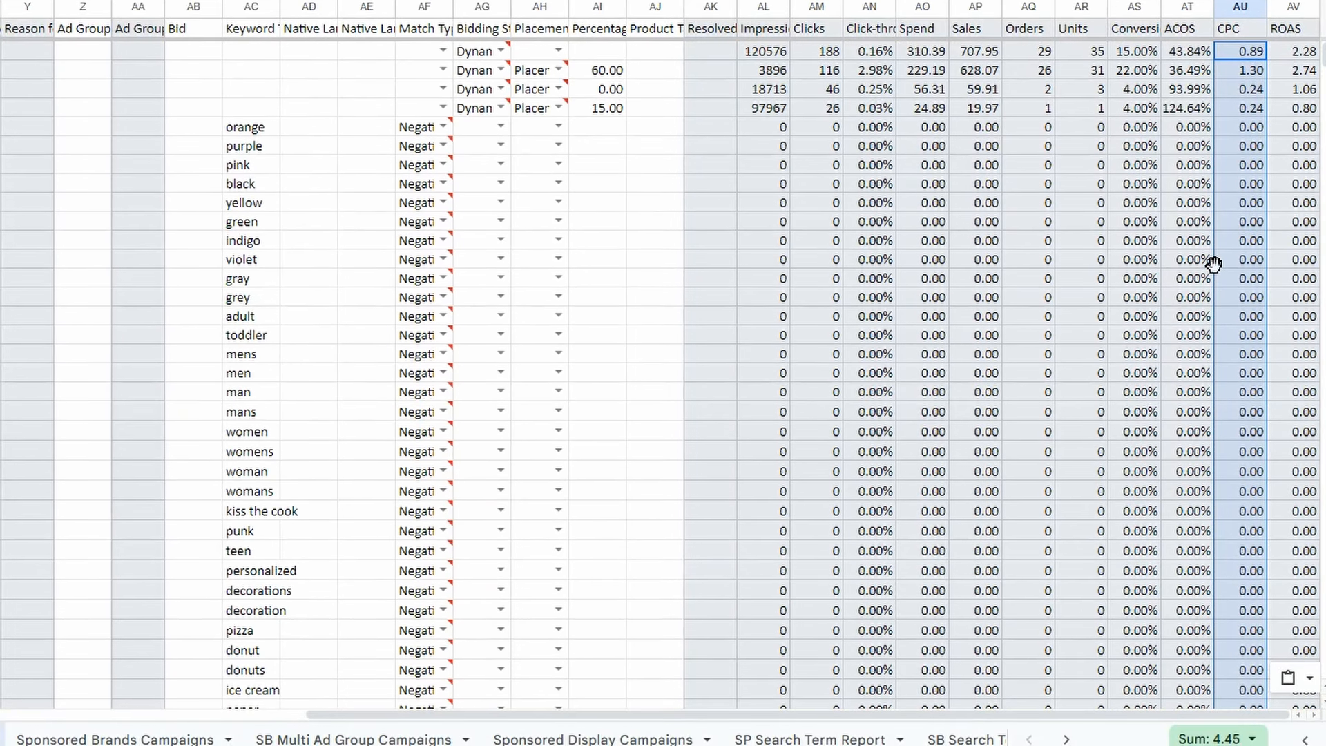
Examine the pasted values down the CPC column of the Sponsored Products Campaigns sheet.
scroll(1226, 257, "down", 5)
scroll(1237, 254, "up", 3)
scroll(1237, 254, "down", 15)
scroll(1237, 235, "up", 6)
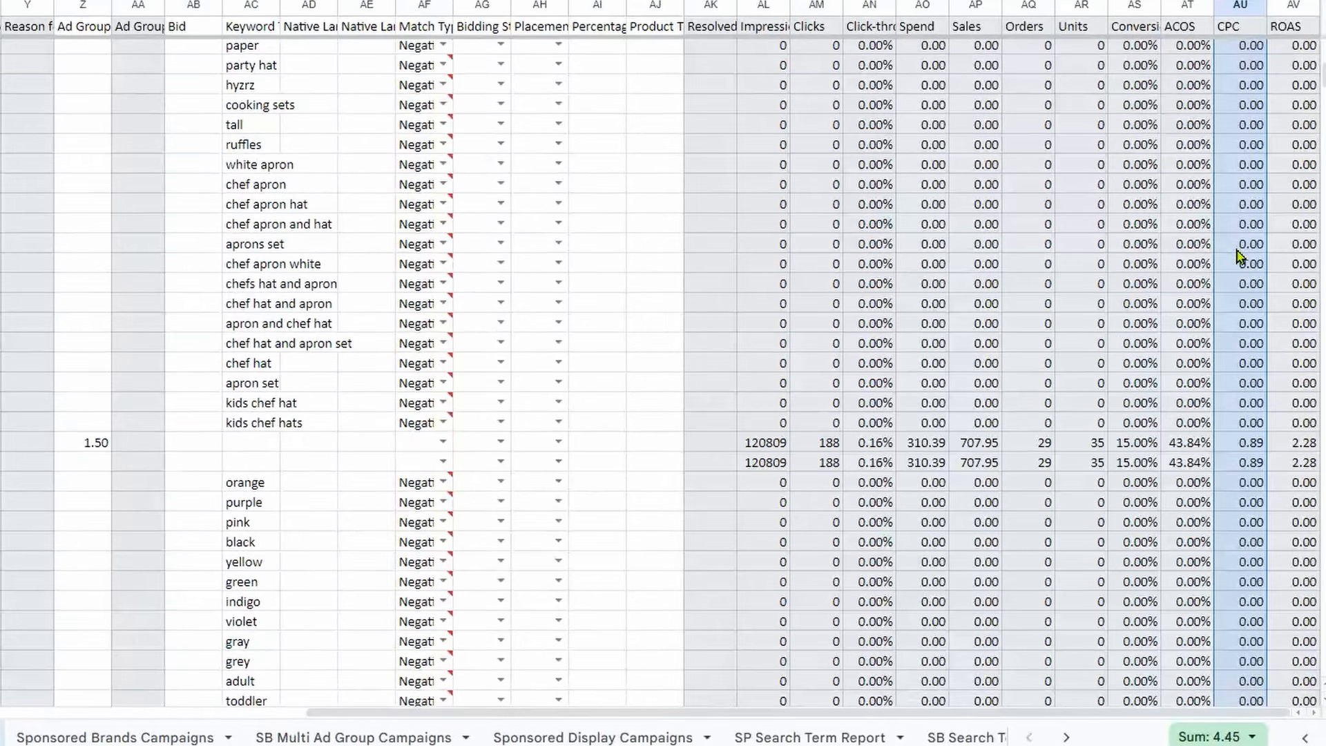
scroll(1238, 257, "down", 3)
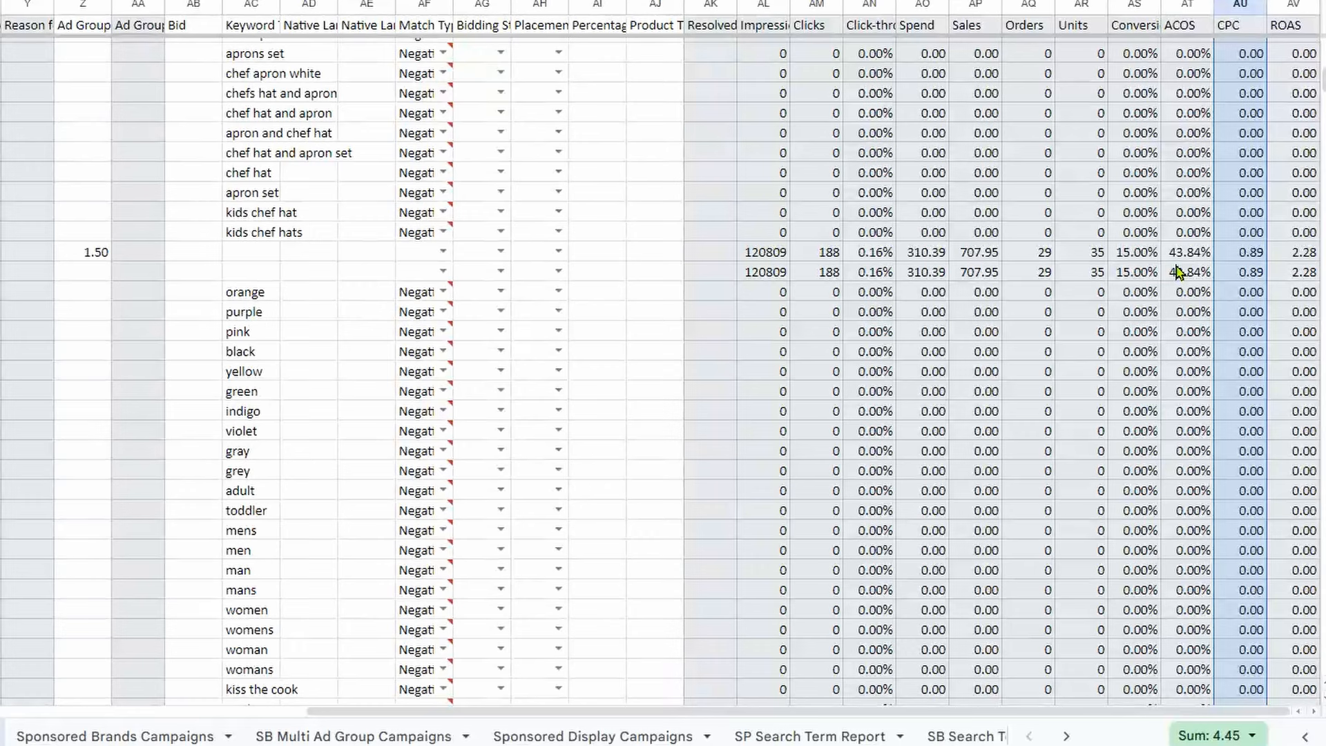
scroll(1248, 267, "down", 20)
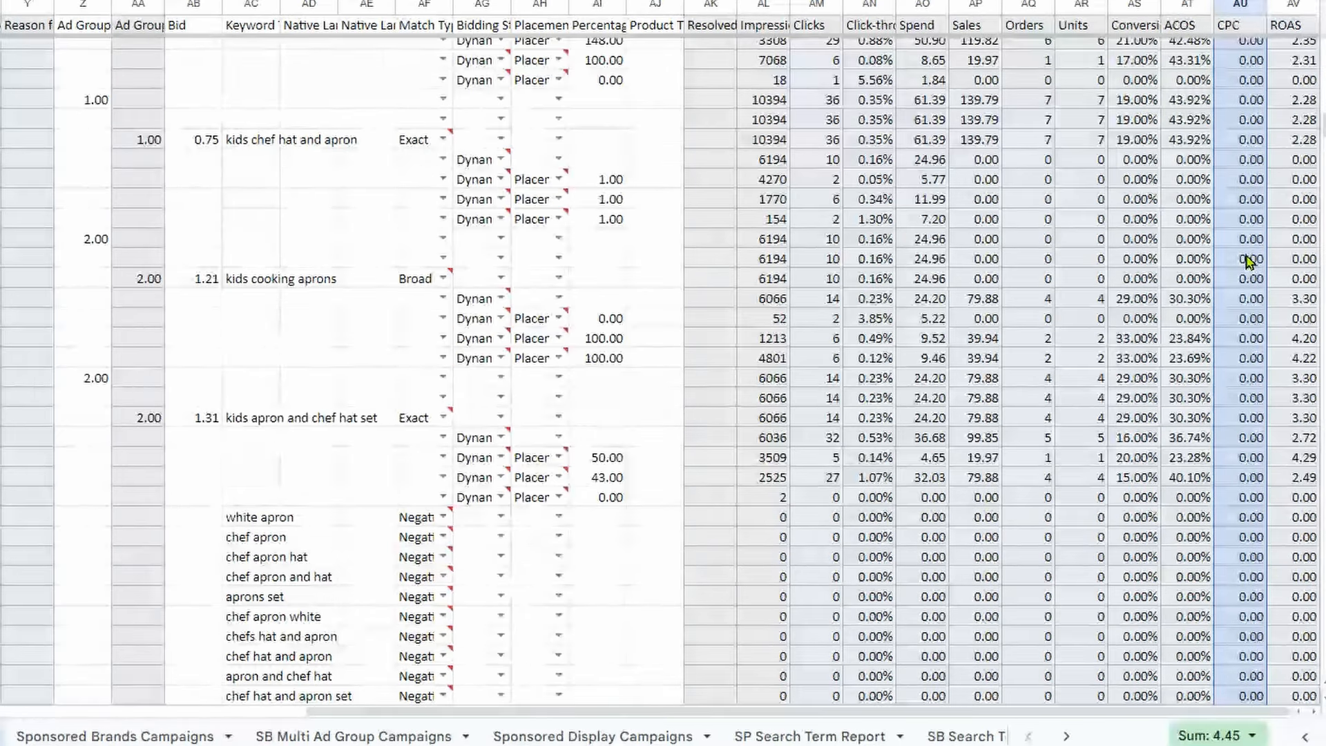
scroll(1247, 266, "up", 20)
scroll(1243, 263, "down", 10)
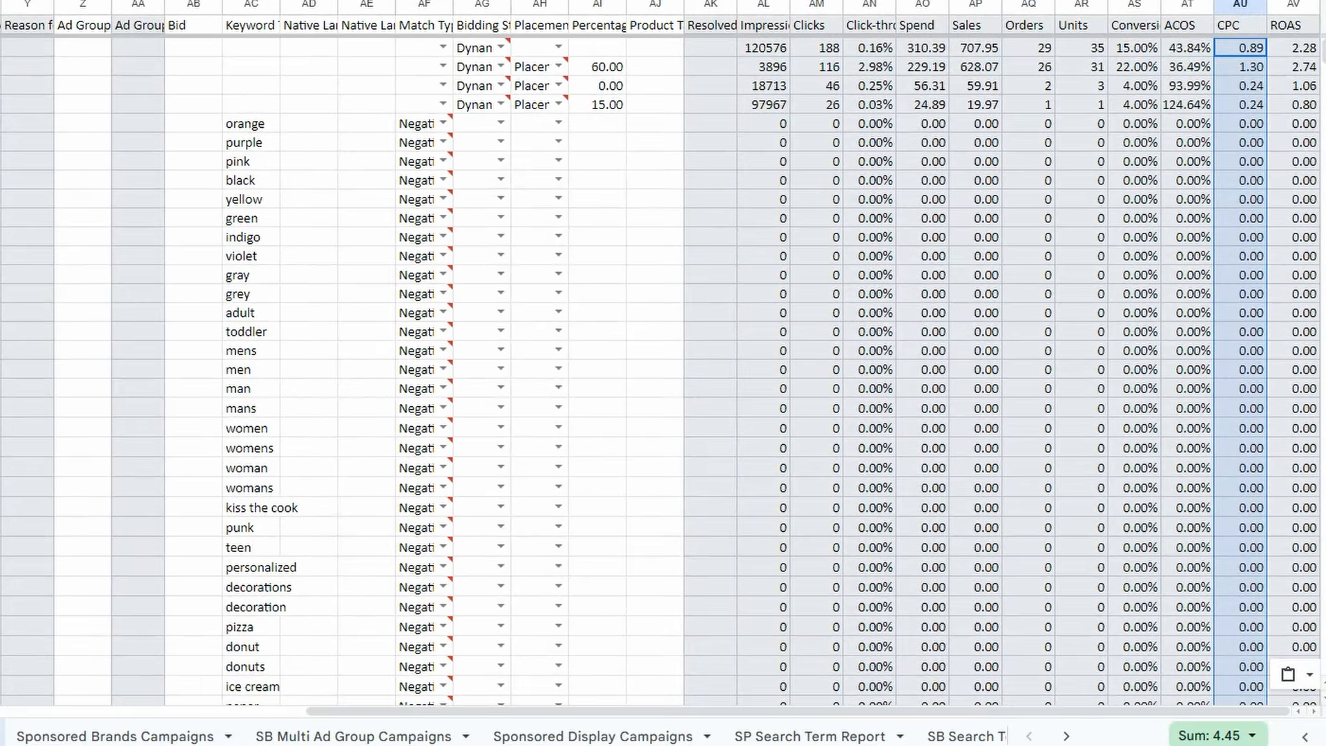
Switch to the Amazon Ads window and open Bulk operations under Sponsored ads.
mouse_move(0, 138)
left_click(6, 139)
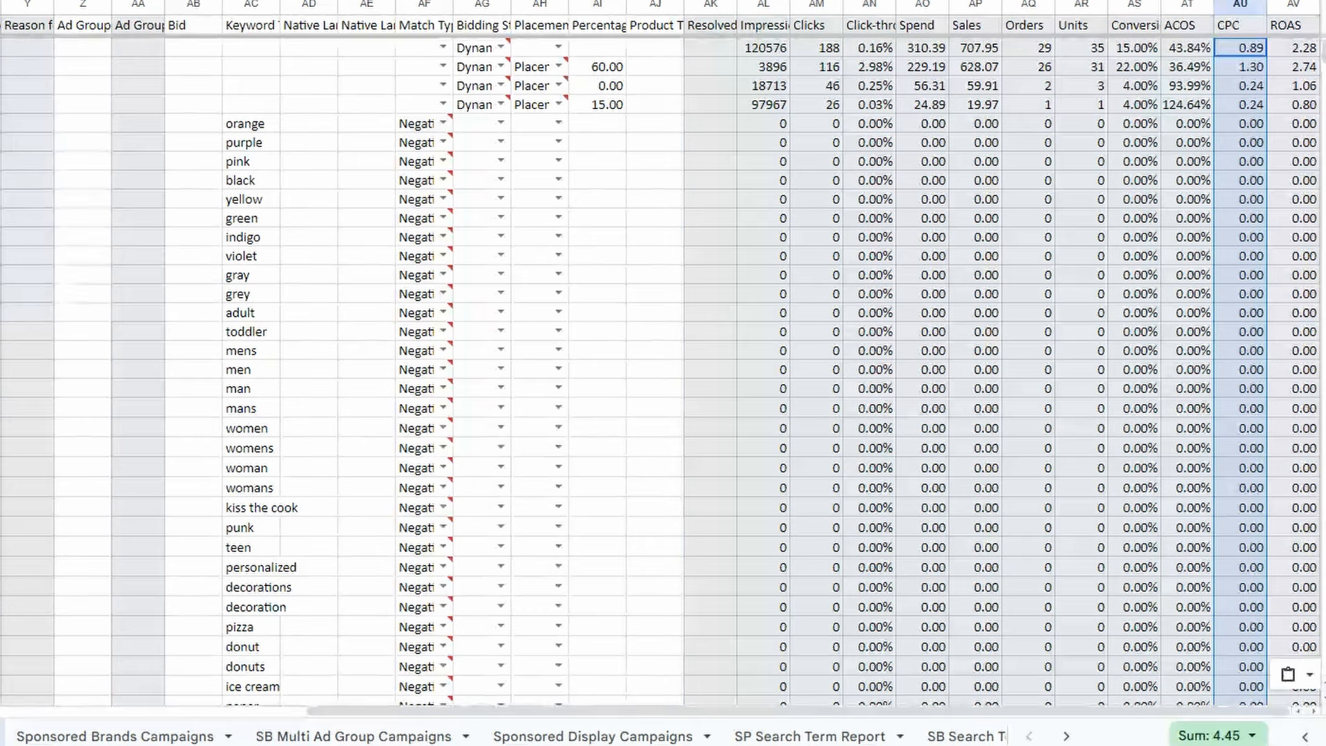
key("alt+Tab")
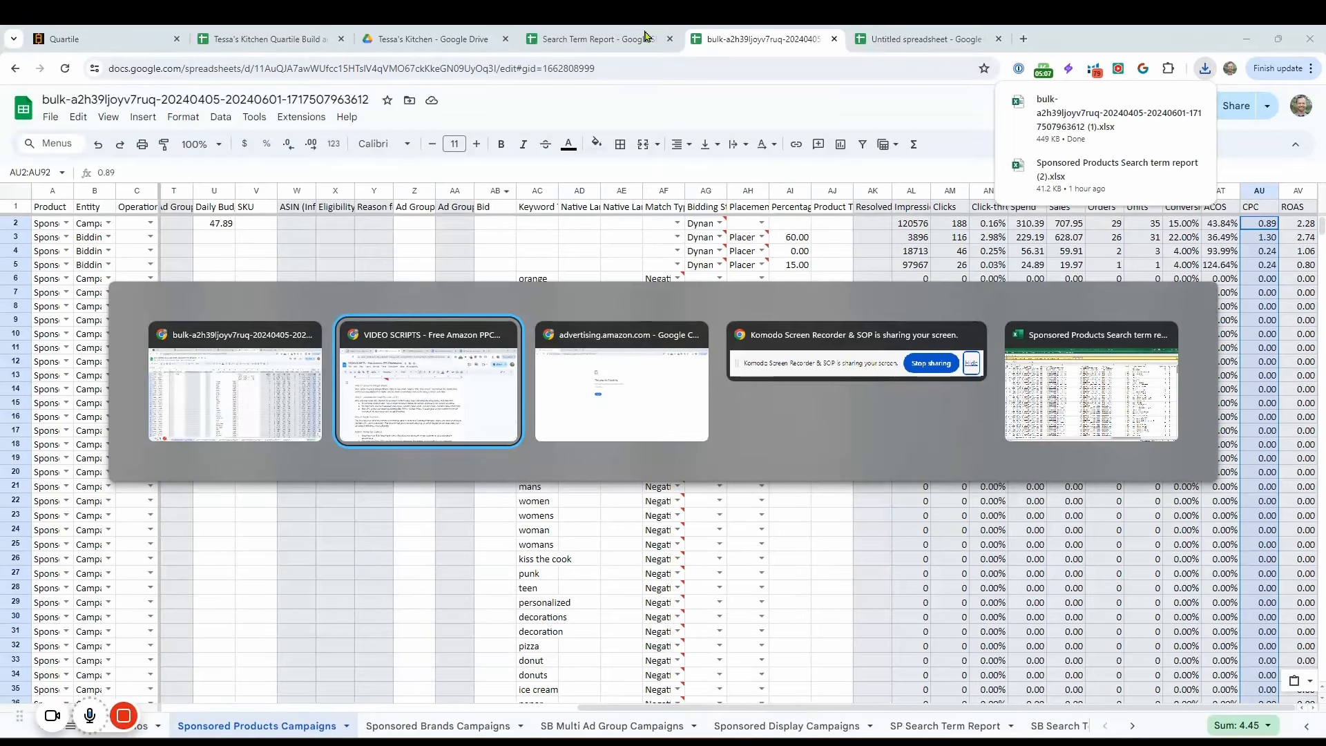
key("alt+Tab")
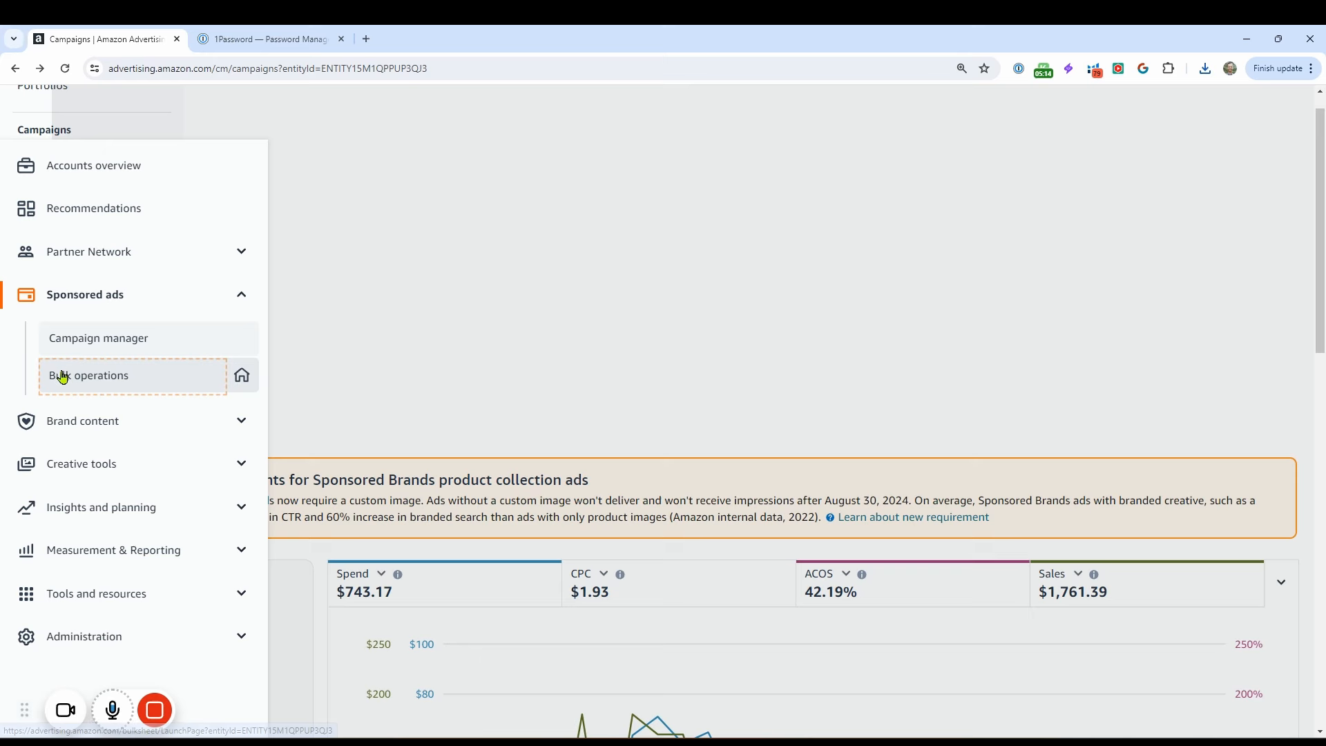
left_click(56, 376)
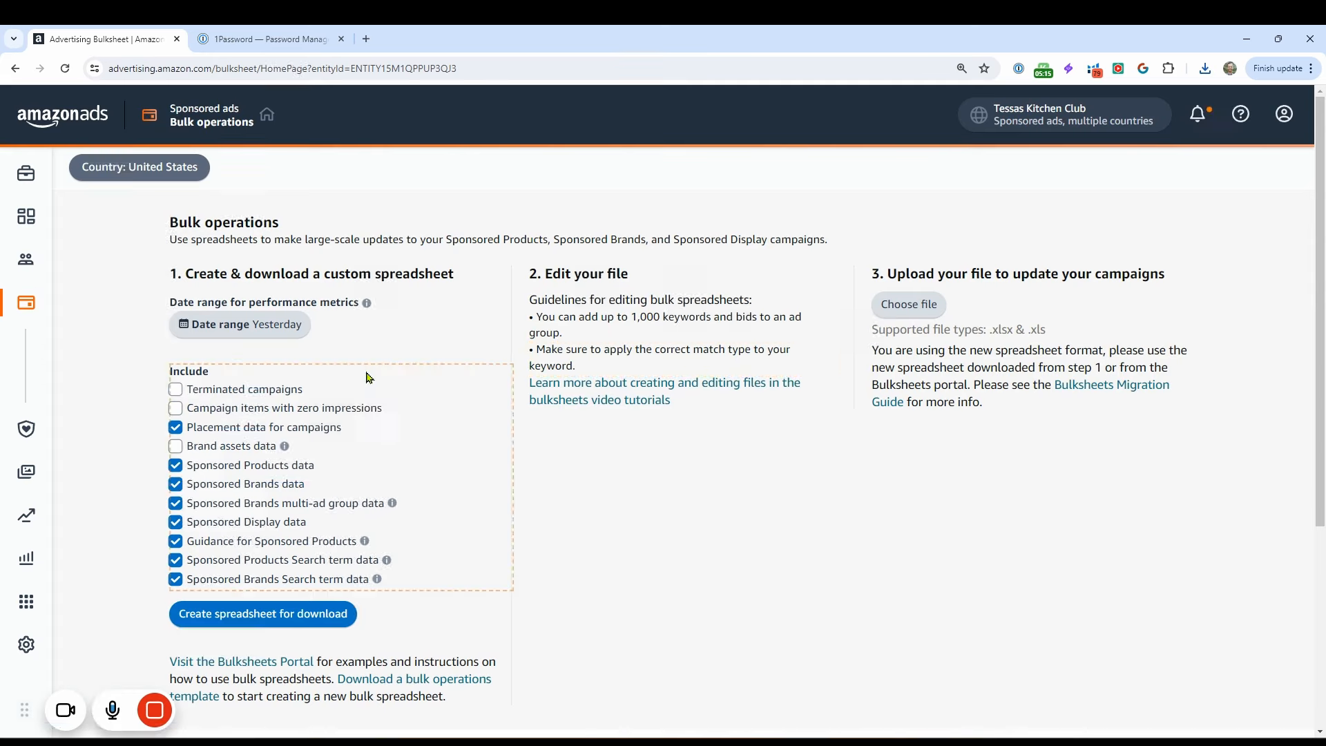
Try to choose the bulk file ending in (1) from Downloads as the upload for updating the campaigns.
left_click(932, 315)
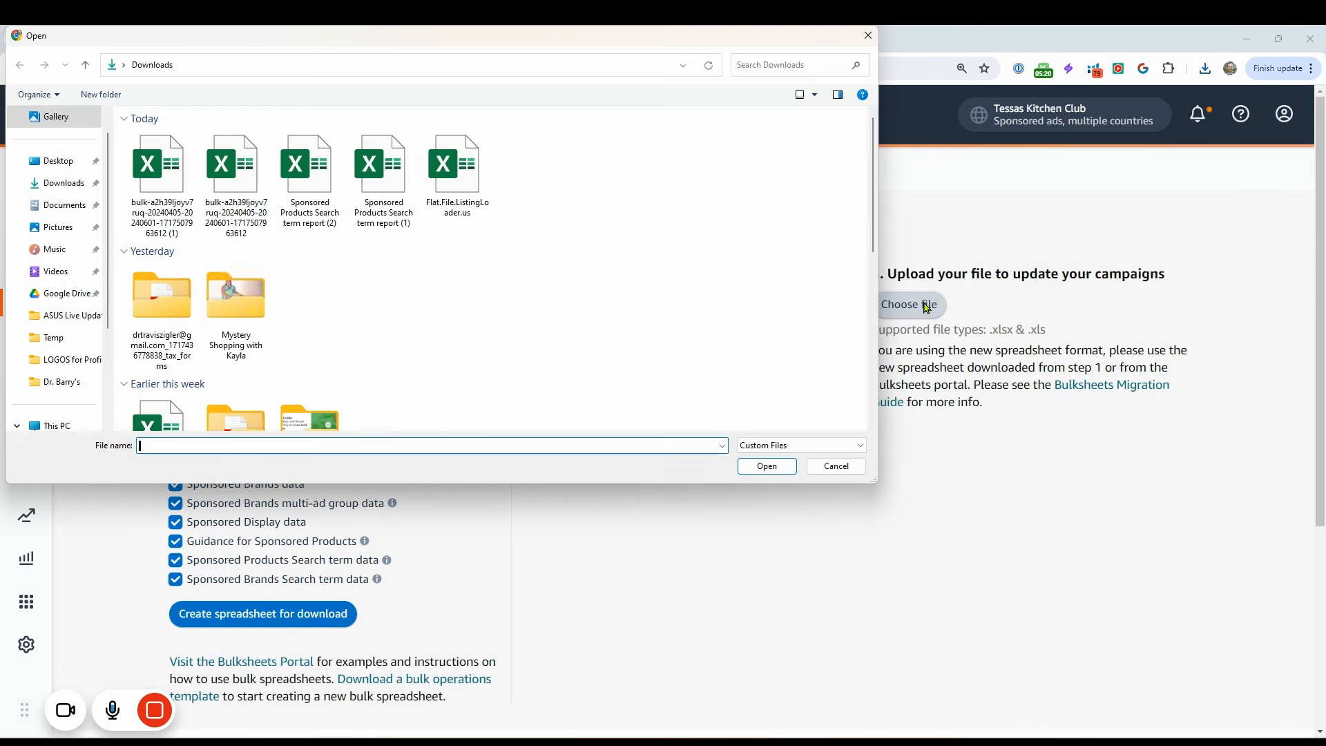
left_click(149, 185)
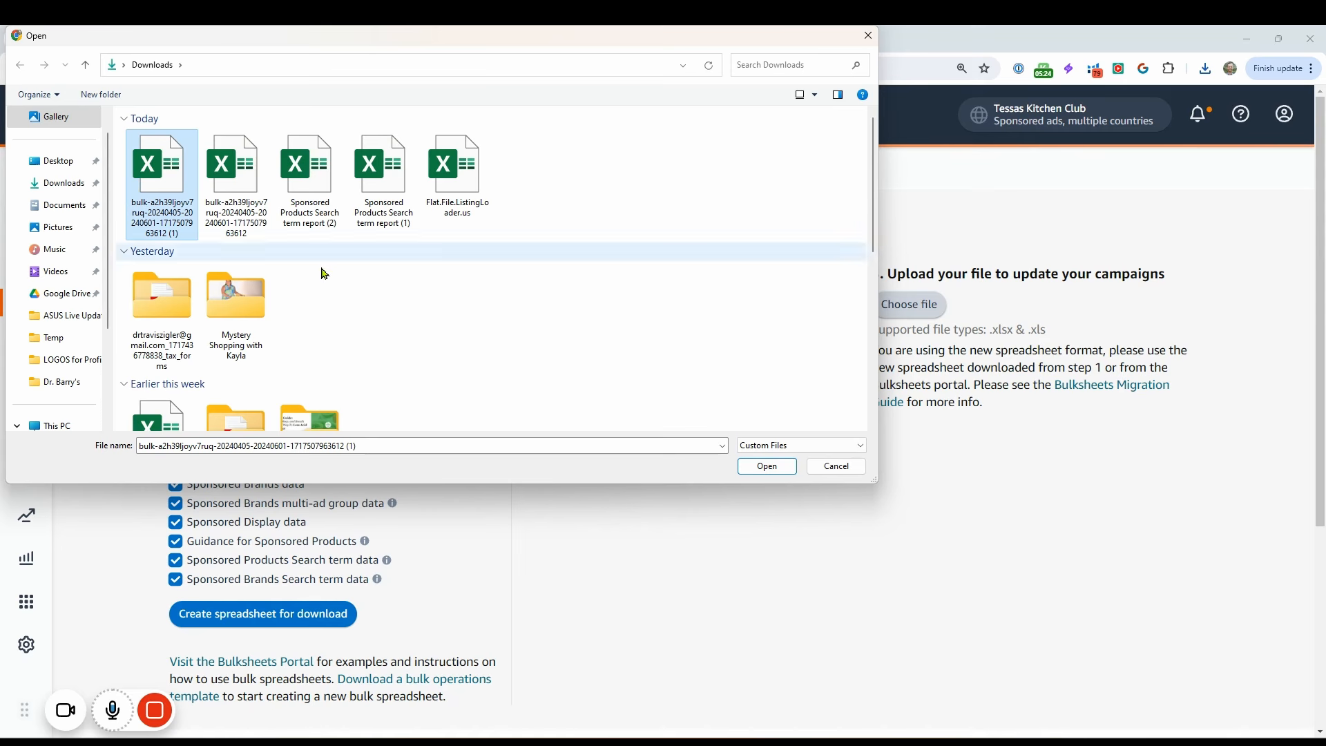
left_click(836, 474)
scroll(707, 476, "down", 5)
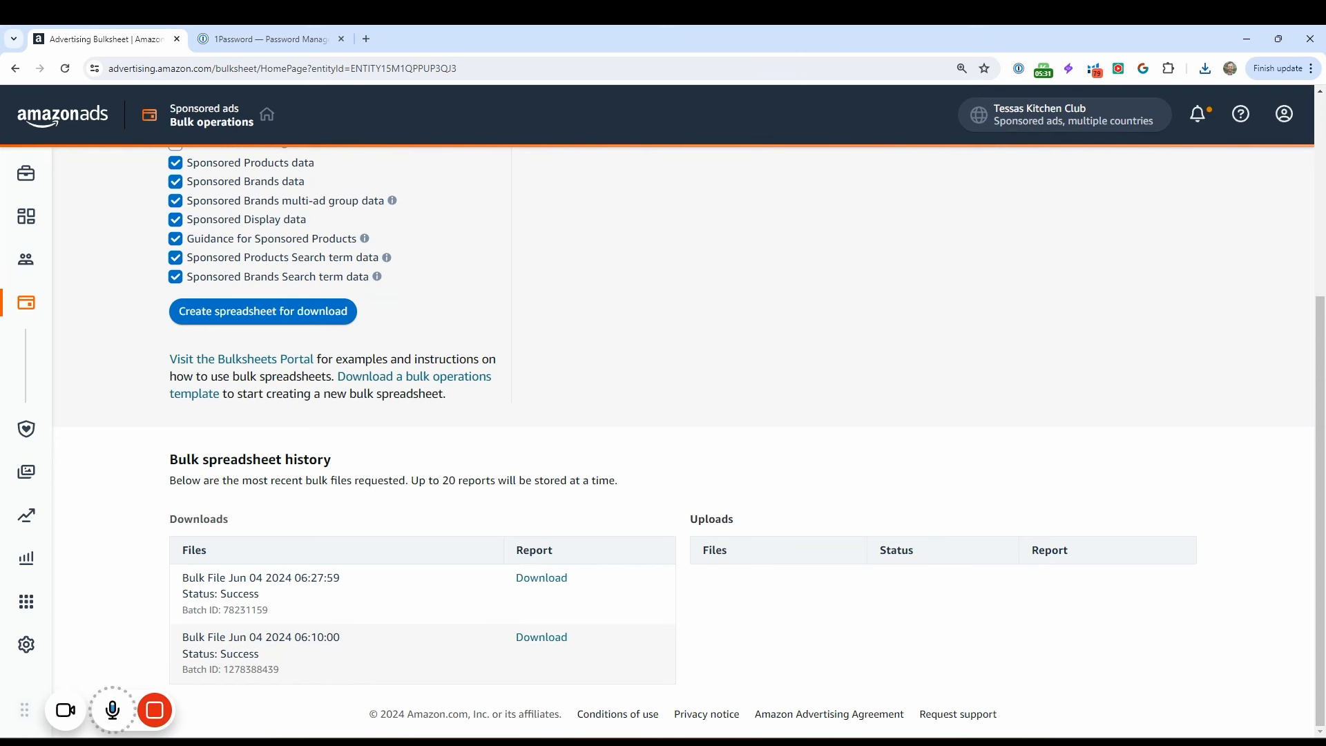
scroll(915, 401, "up", 5)
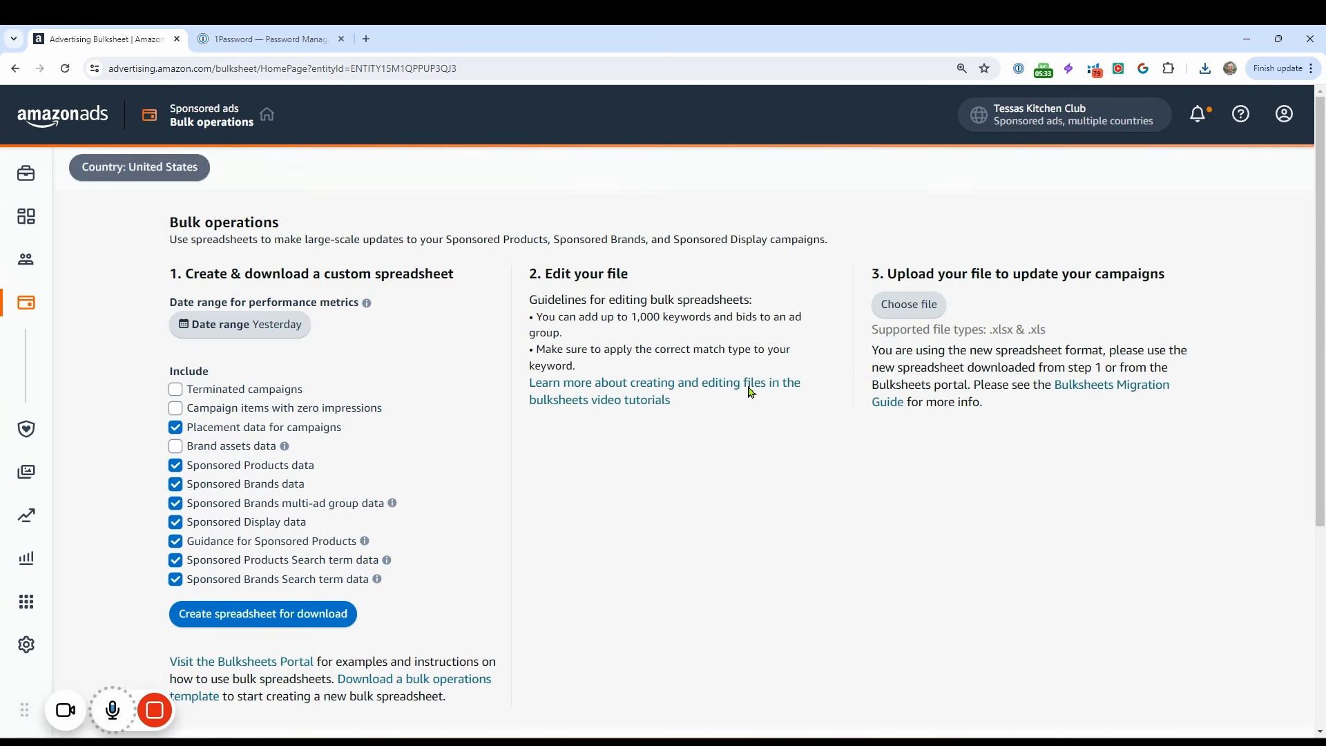